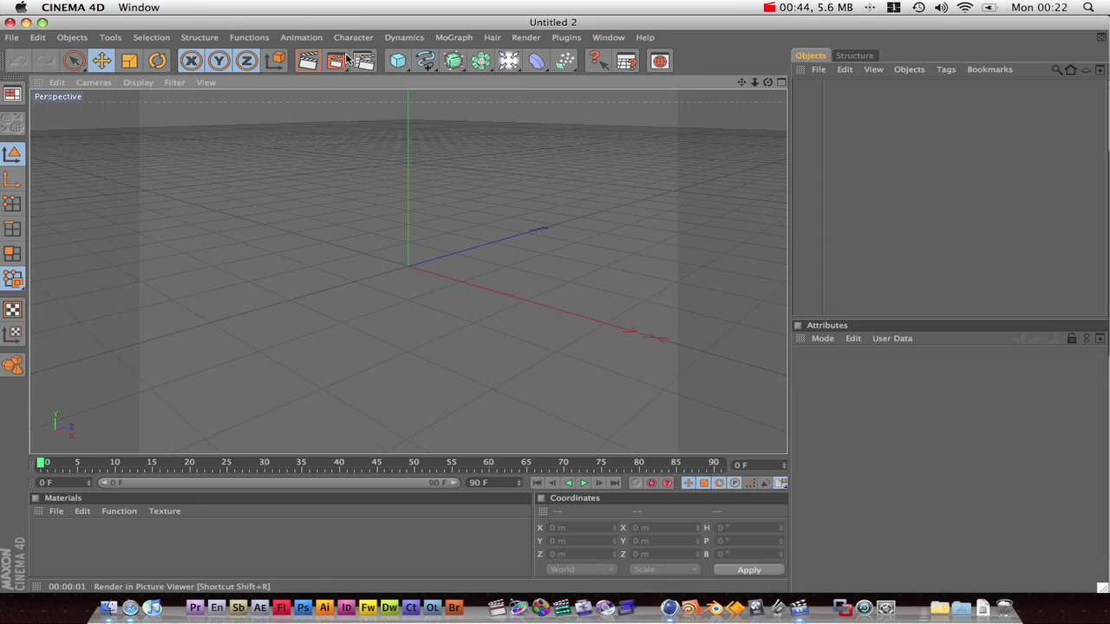
Add a cube to the scene and make it an editable polygon object.
{"action": "left_click", "coordinate": [398, 62]}
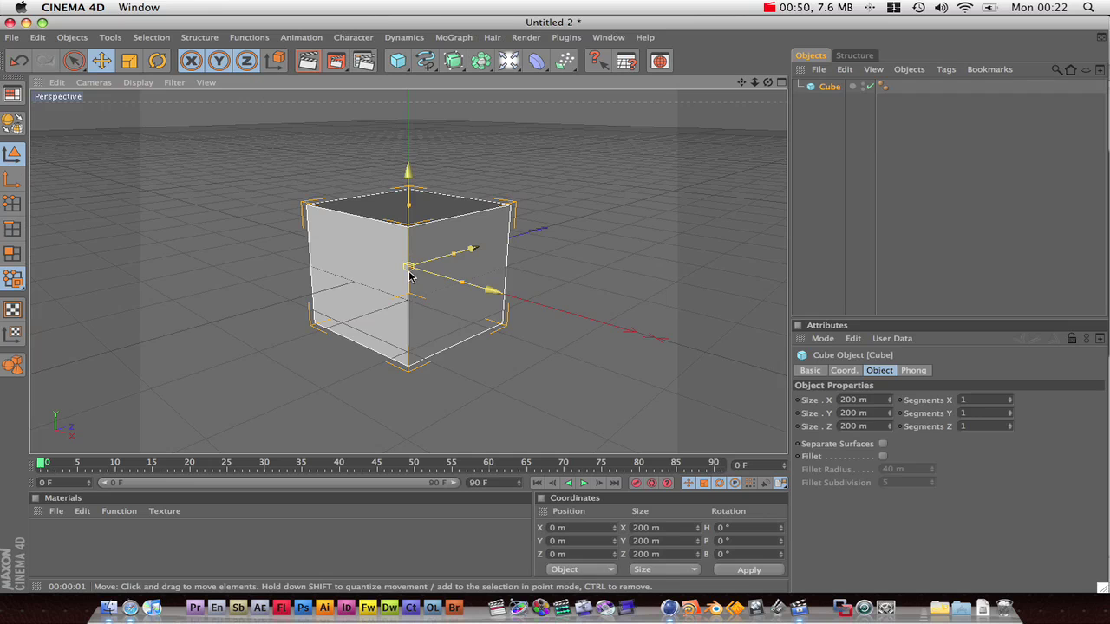
{"action": "key", "text": "c"}
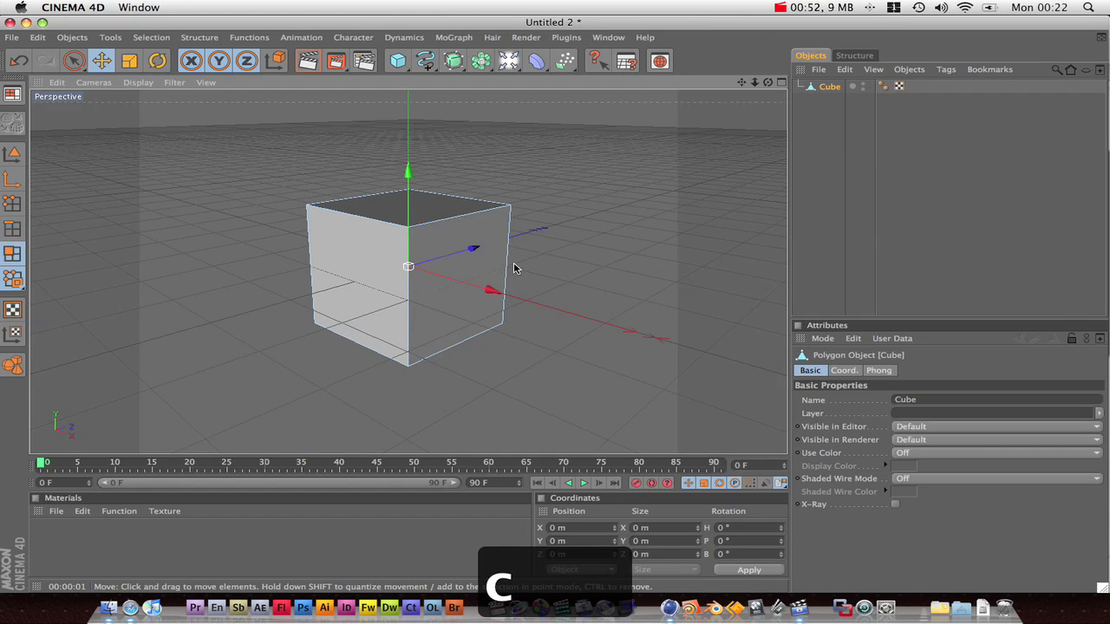
Move the cube's faces to reshape it into a thin wall about 25 m thick, 472 m high and 552 m long.
{"action": "left_click", "coordinate": [476, 268]}
{"action": "left_click_drag", "start_coordinate": [555, 315], "coordinate": [449, 279]}
{"action": "left_click_drag", "start_coordinate": [303, 254], "coordinate": [2, 354]}
{"action": "left_click_drag", "start_coordinate": [267, 213], "coordinate": [266, 186]}
{"action": "scroll", "coordinate": [345, 282], "scroll_direction": "down", "scroll_amount": 10}
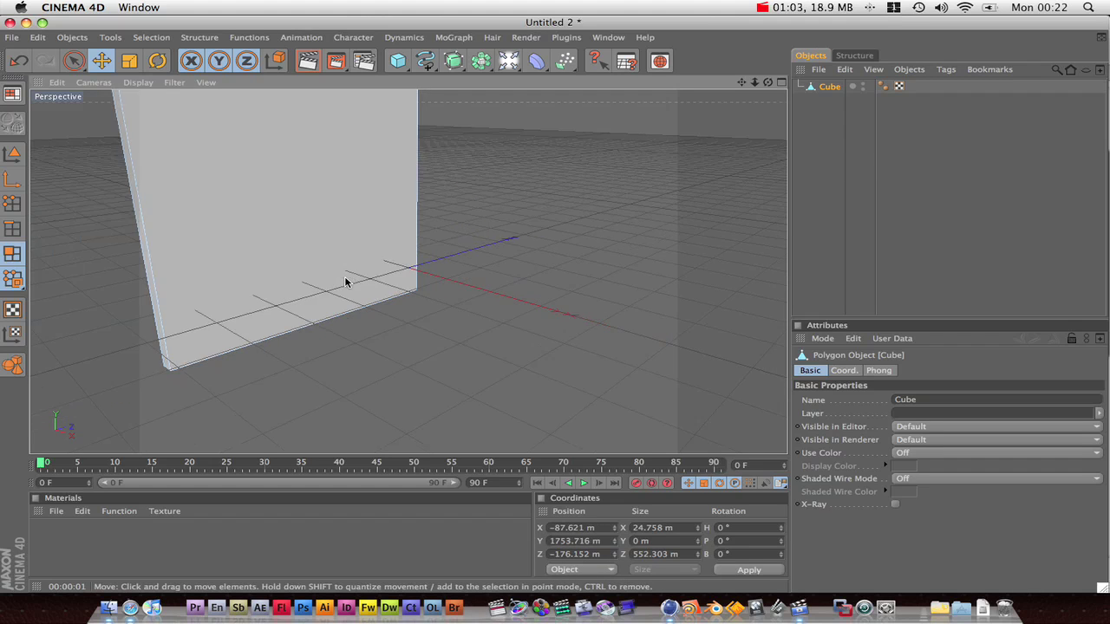
{"action": "scroll", "coordinate": [345, 282], "scroll_direction": "down", "scroll_amount": 5}
{"action": "mouse_move", "coordinate": [392, 116]}
{"action": "left_mouse_down"}
{"action": "mouse_move", "coordinate": [390, 205]}
{"action": "mouse_move", "coordinate": [389, 118]}
{"action": "left_mouse_up"}
{"action": "scroll", "coordinate": [391, 292], "scroll_direction": "up", "scroll_amount": 5}
{"action": "scroll", "coordinate": [394, 294], "scroll_direction": "down", "scroll_amount": 3}
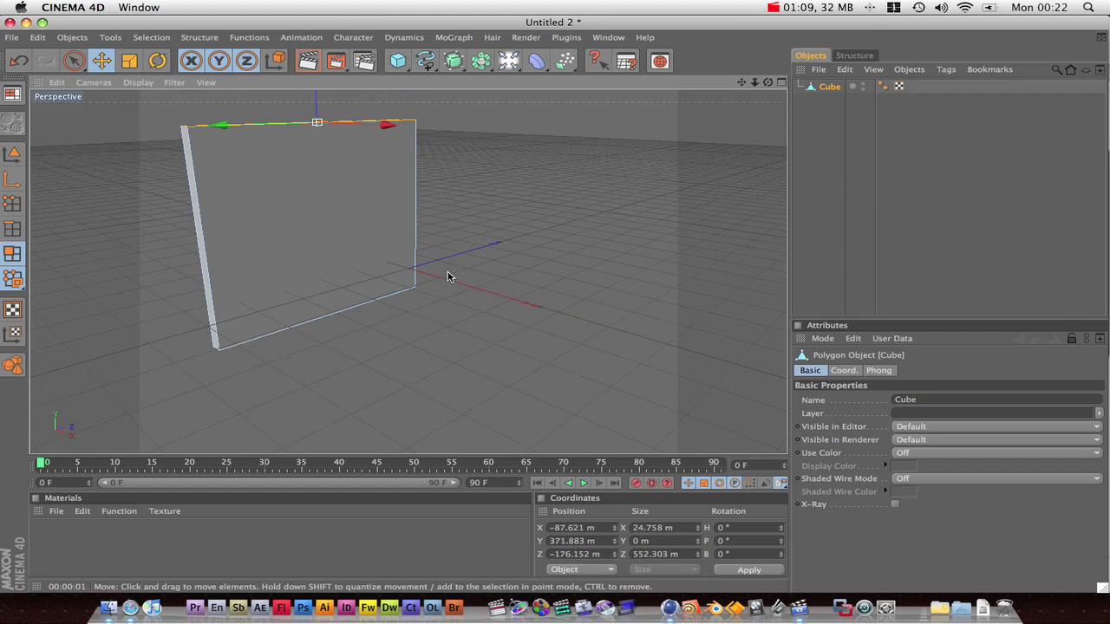
{"action": "left_click_drag", "start_coordinate": [441, 247], "coordinate": [394, 238], "text": "alt"}
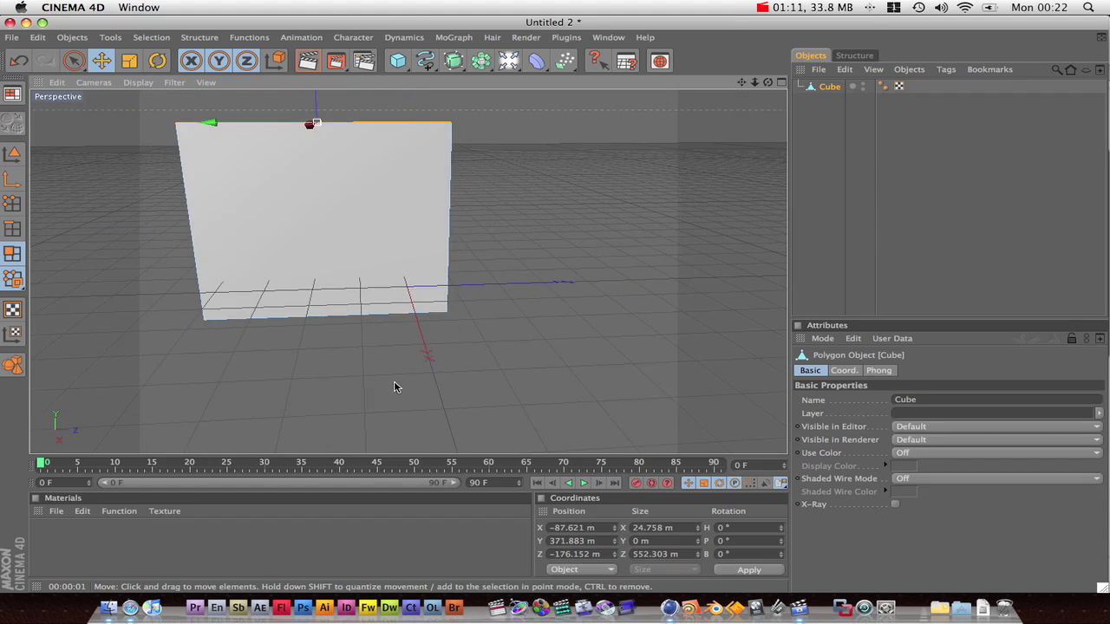
Create a new material and load bricks.jpg from the Desktop as its Color texture.
{"action": "left_click", "coordinate": [58, 512]}
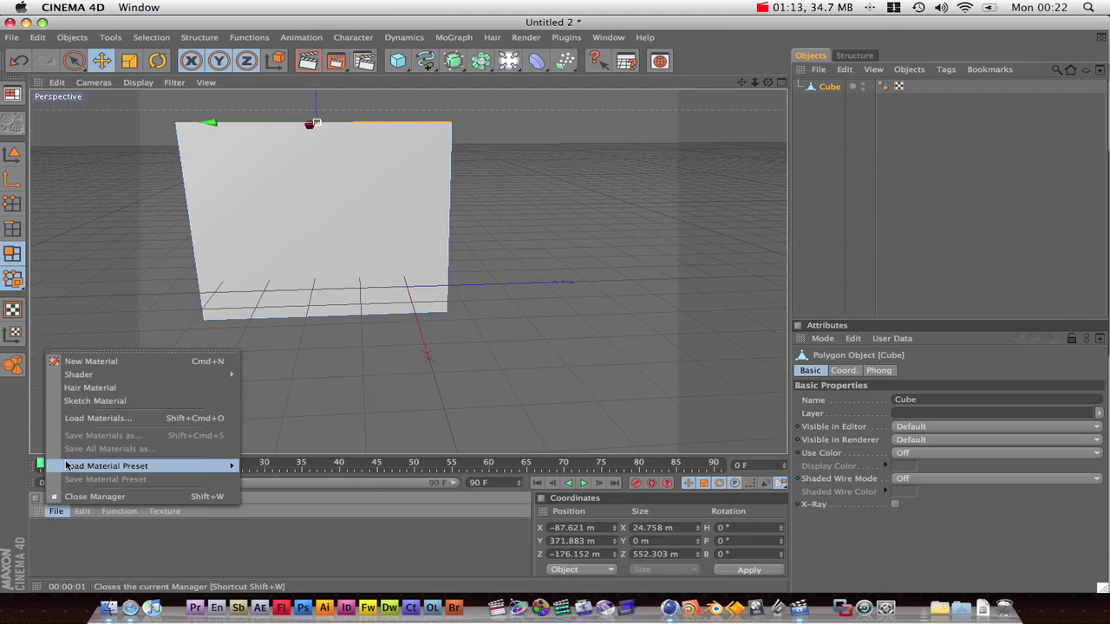
{"action": "left_click", "coordinate": [91, 362]}
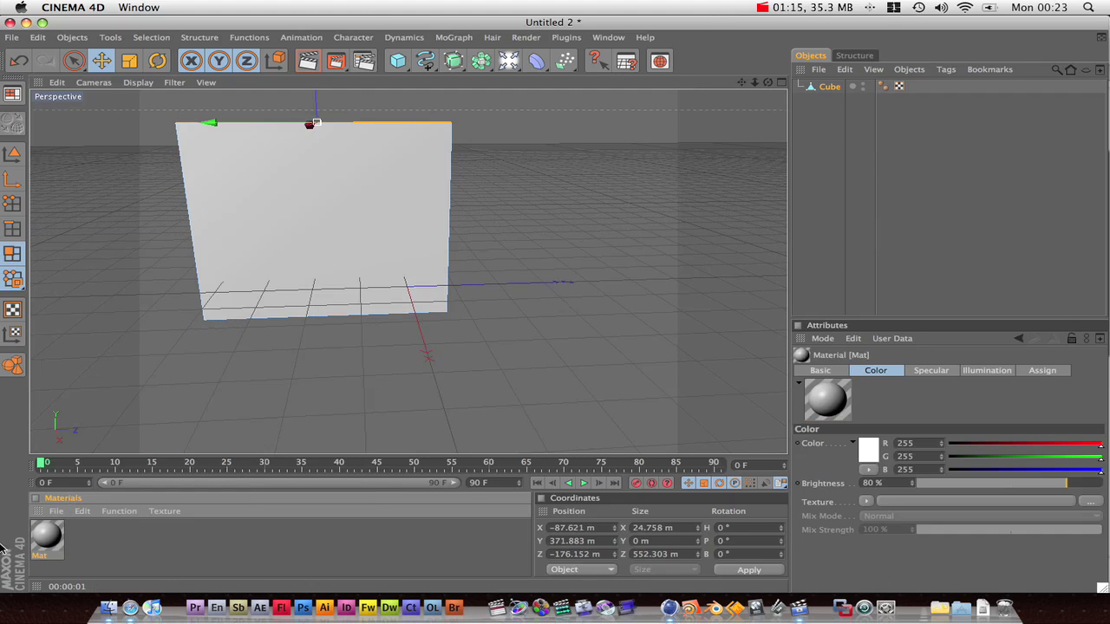
{"action": "double_click", "coordinate": [48, 539]}
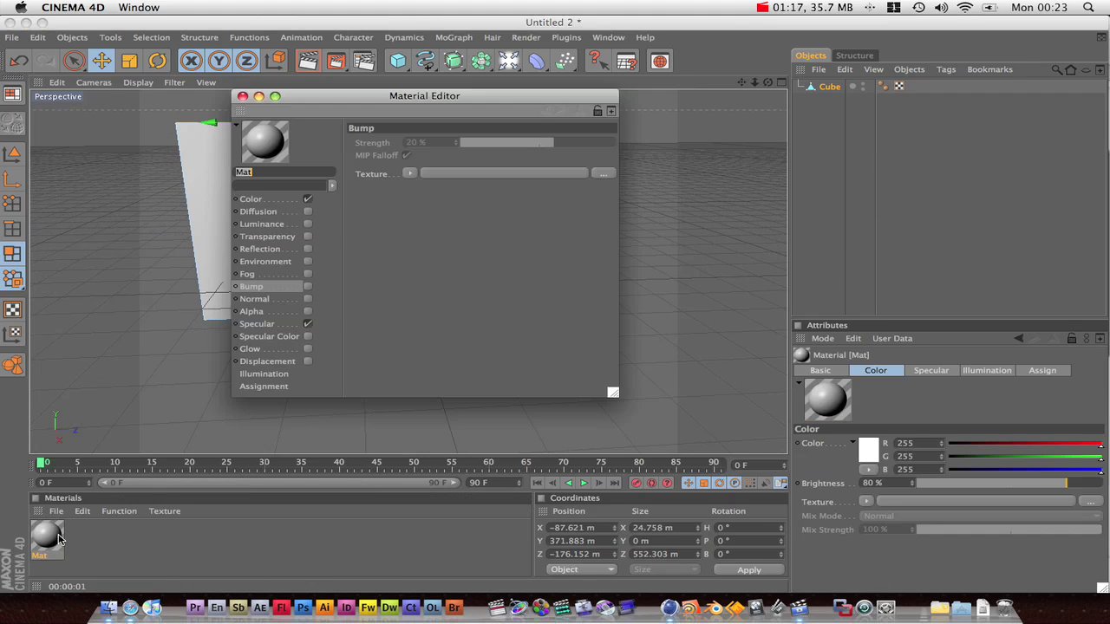
{"action": "left_click", "coordinate": [260, 199]}
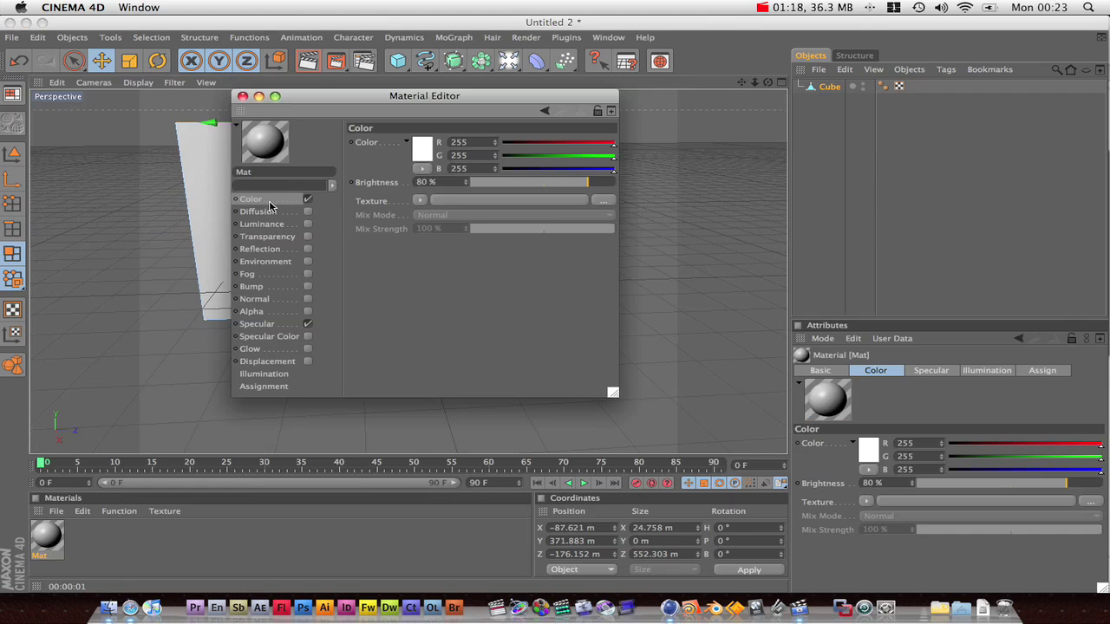
{"action": "left_click", "coordinate": [602, 201]}
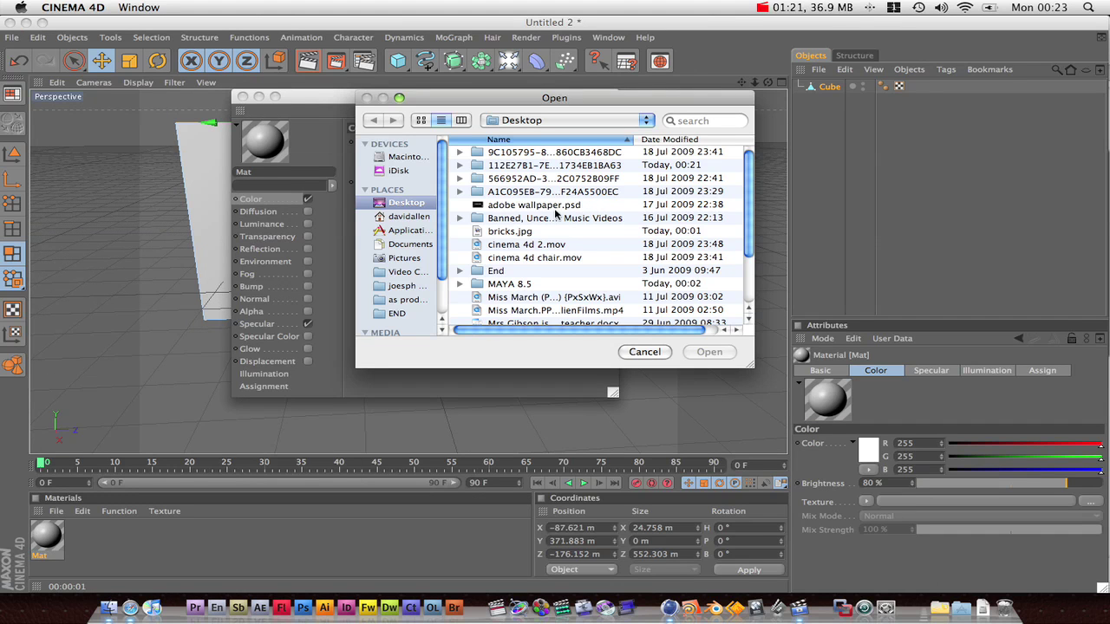
{"action": "left_click", "coordinate": [507, 230]}
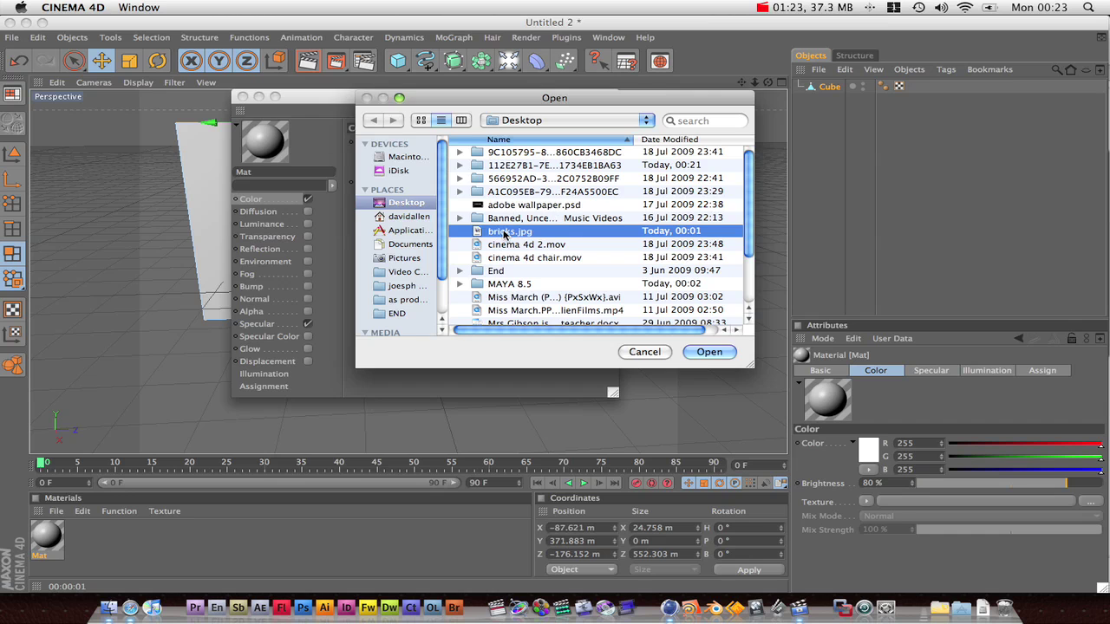
{"action": "left_click", "coordinate": [707, 351]}
{"action": "left_click", "coordinate": [491, 197]}
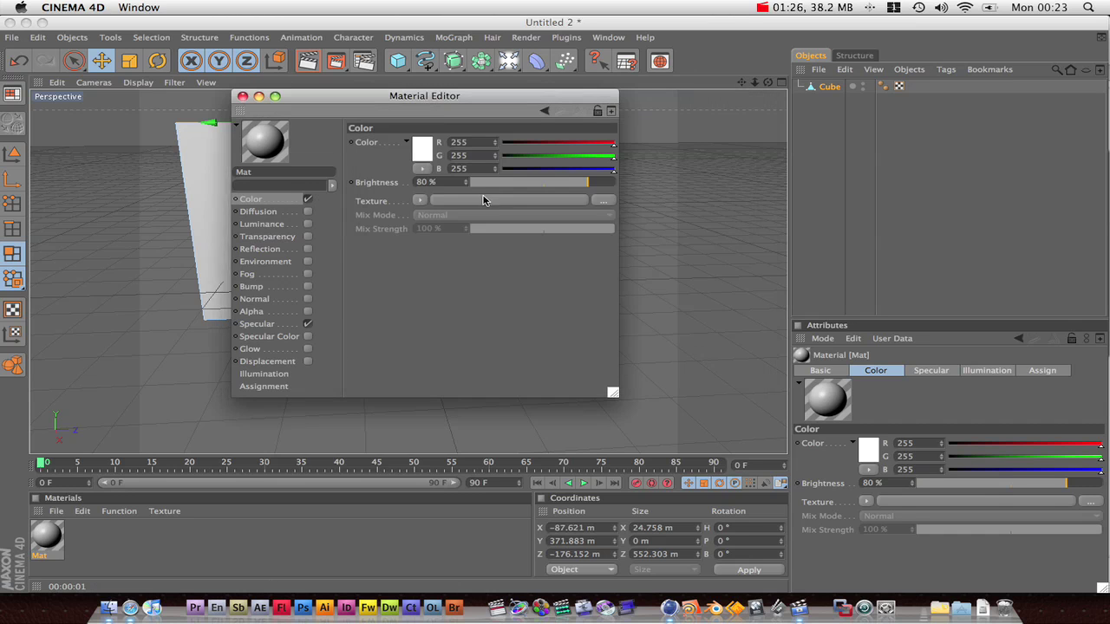
Apply the brick material to the wall's selected polygon, then apply it again to the whole object in model mode.
{"action": "left_click_drag", "start_coordinate": [311, 106], "coordinate": [494, 153]}
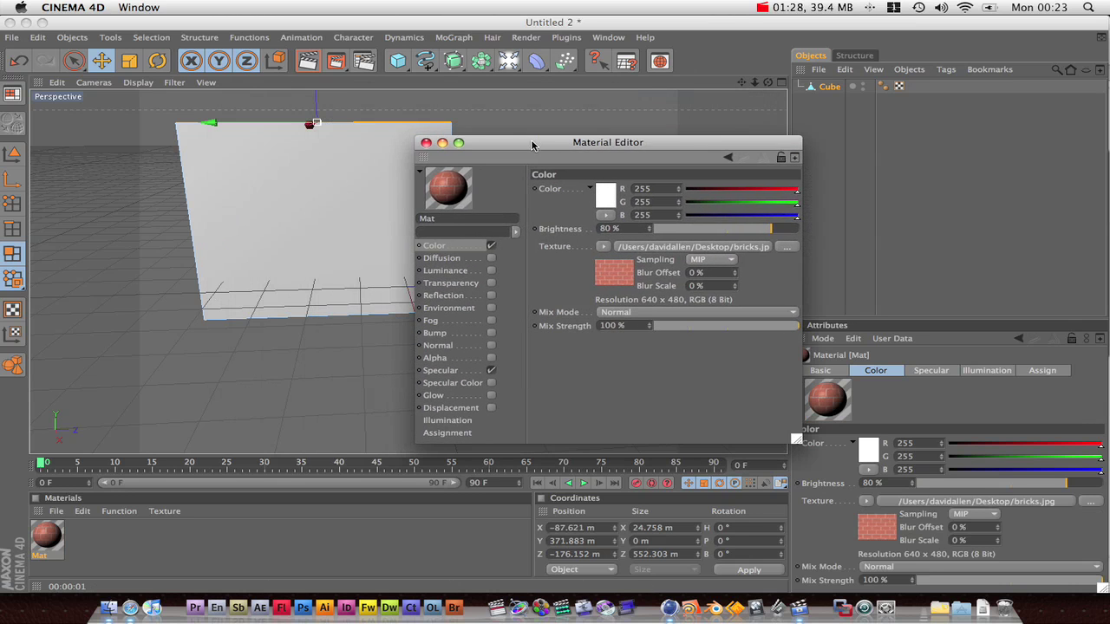
{"action": "left_click_drag", "start_coordinate": [52, 535], "coordinate": [279, 249]}
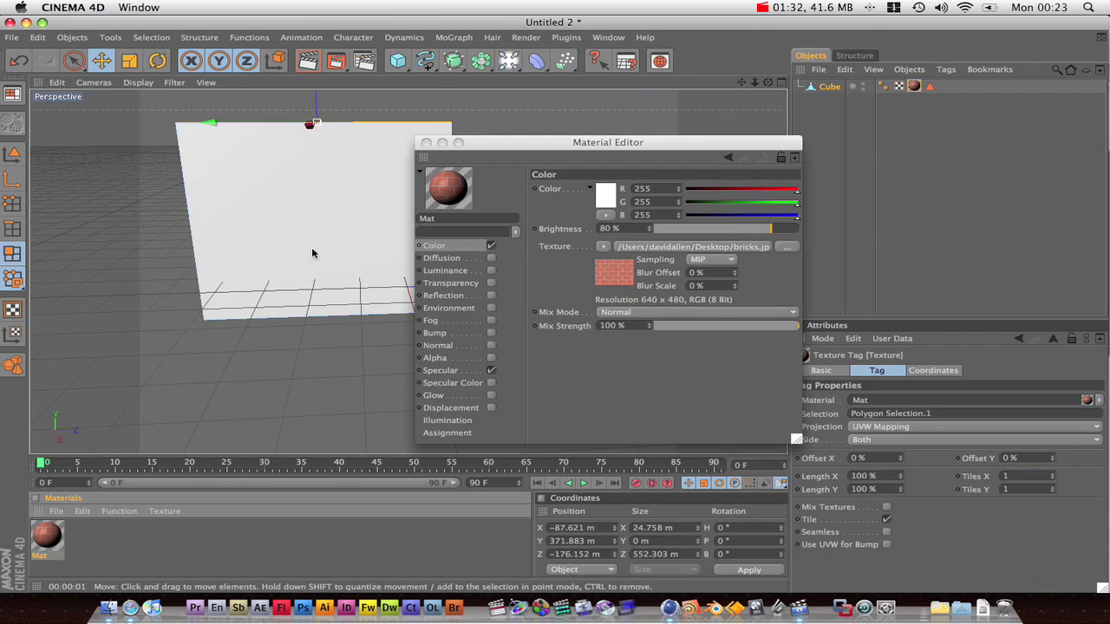
{"action": "left_click_drag", "start_coordinate": [622, 147], "coordinate": [353, 349]}
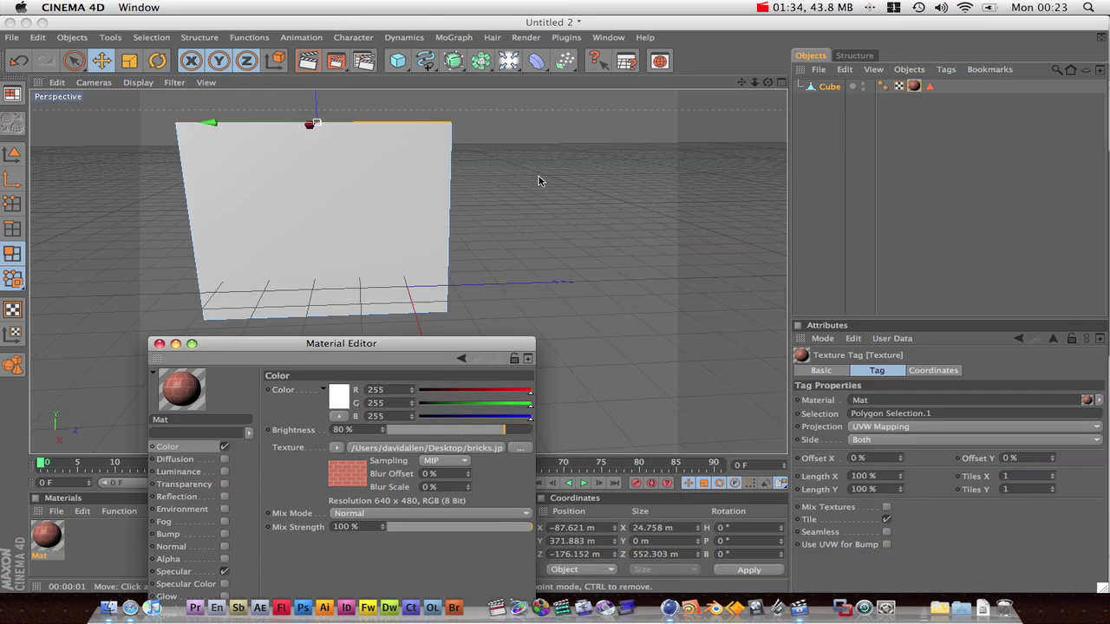
{"action": "left_click", "coordinate": [12, 154]}
{"action": "left_click_drag", "start_coordinate": [192, 390], "coordinate": [290, 252]}
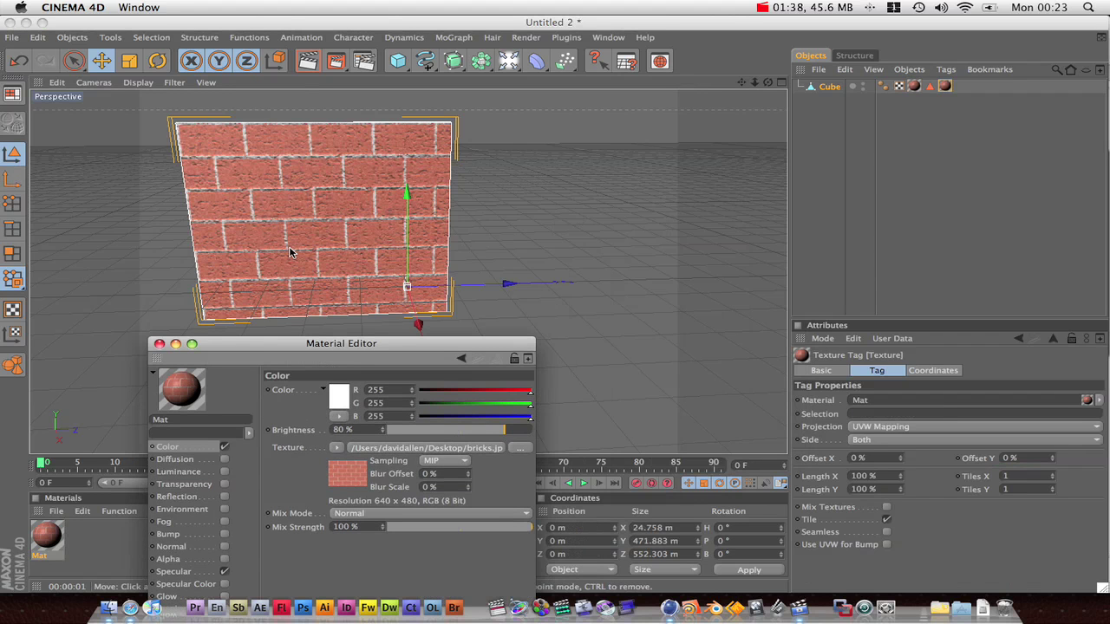
Undo the trial move of the wall and close the Material Editor.
{"action": "left_click_drag", "start_coordinate": [405, 179], "coordinate": [498, 179]}
{"action": "key", "text": "super+z"}
{"action": "left_click_drag", "start_coordinate": [305, 343], "coordinate": [455, 233]}
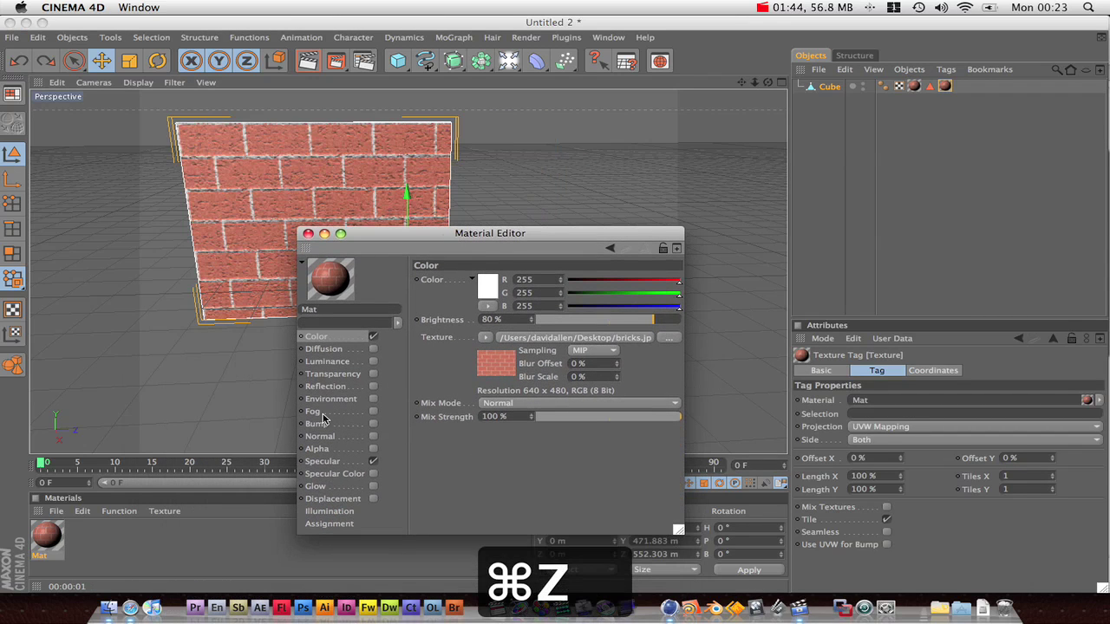
{"action": "left_click", "coordinate": [307, 233]}
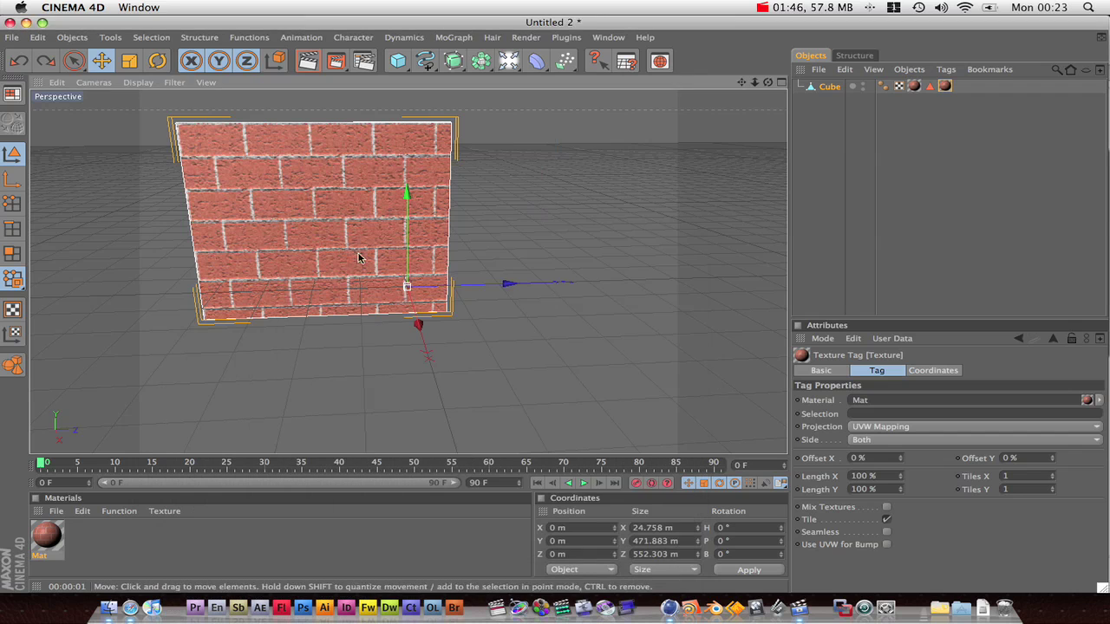
Delete the wall's extra brick texture tag that is restricted to Polygon Selection.1.
{"action": "left_click", "coordinate": [830, 88]}
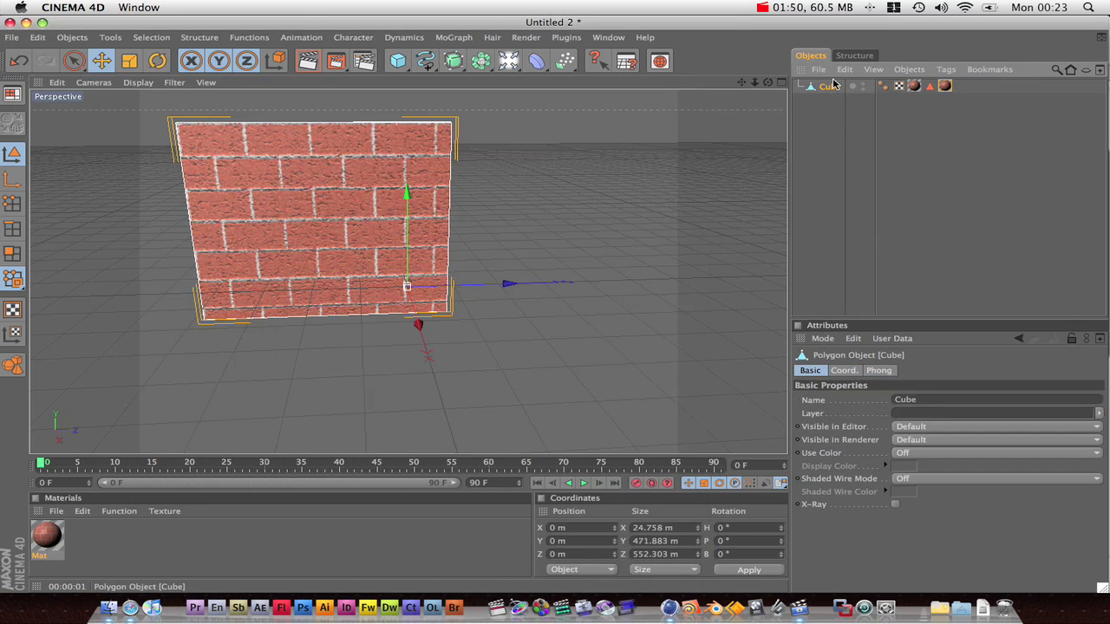
{"action": "left_click", "coordinate": [943, 87]}
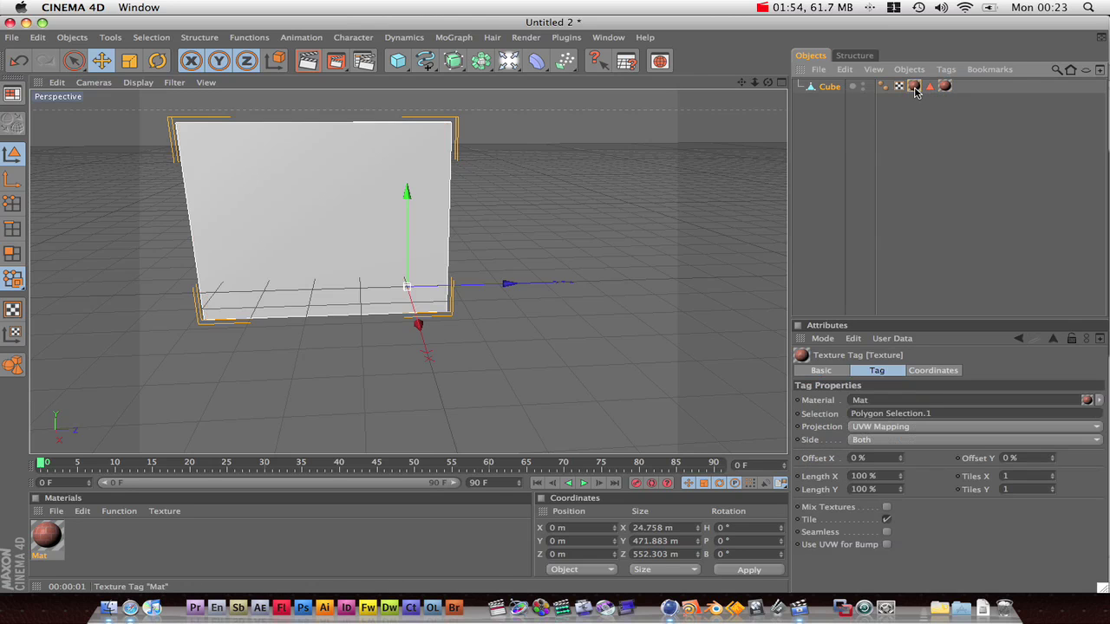
{"action": "key", "text": "BackSpace"}
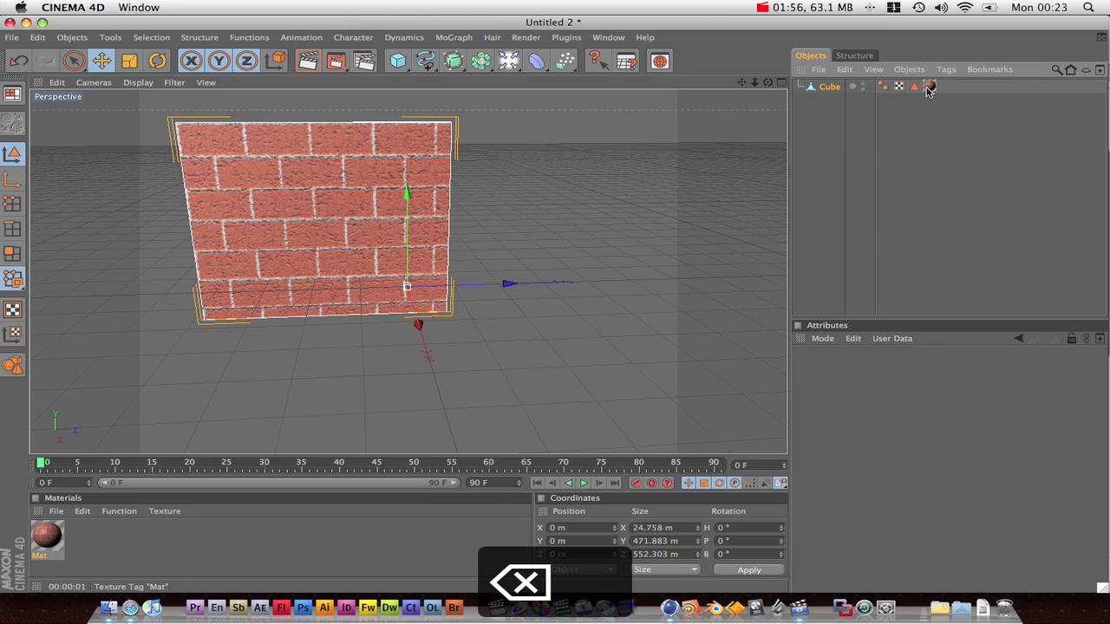
Set the projection of the wall's remaining brick texture tag to Cubic.
{"action": "left_click", "coordinate": [928, 87]}
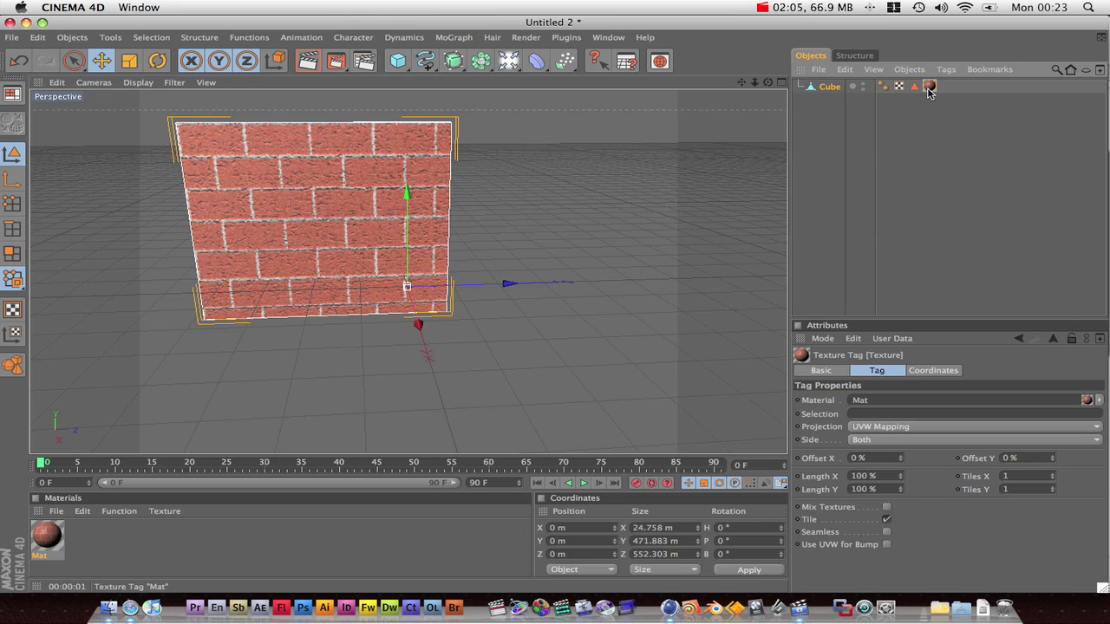
{"action": "left_click", "coordinate": [890, 440]}
{"action": "left_click", "coordinate": [897, 433]}
{"action": "left_click", "coordinate": [897, 427]}
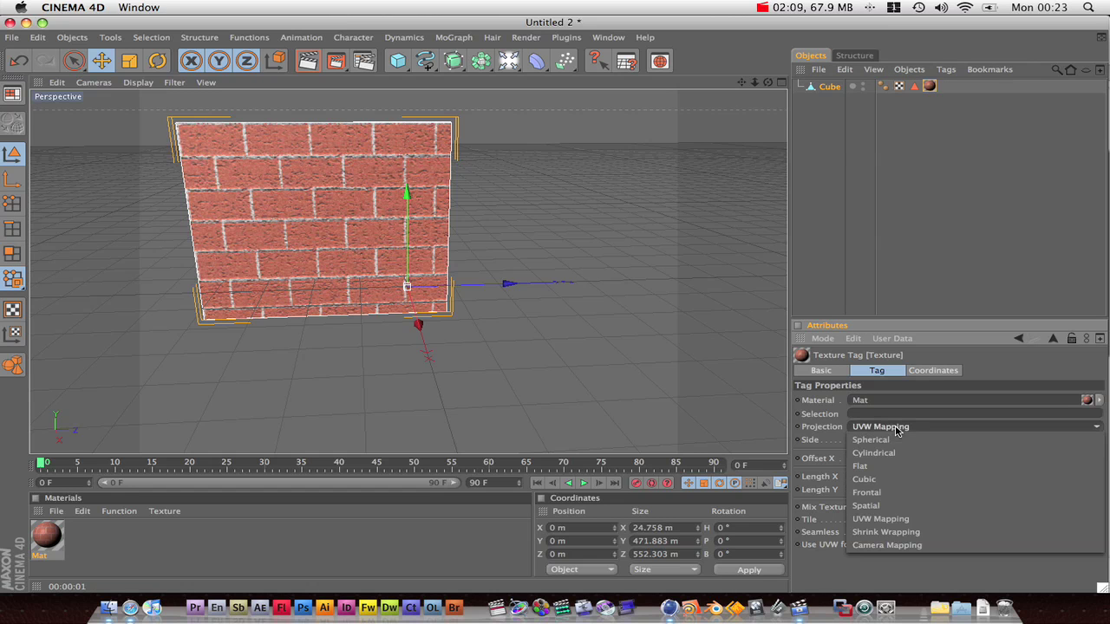
{"action": "left_click", "coordinate": [877, 479]}
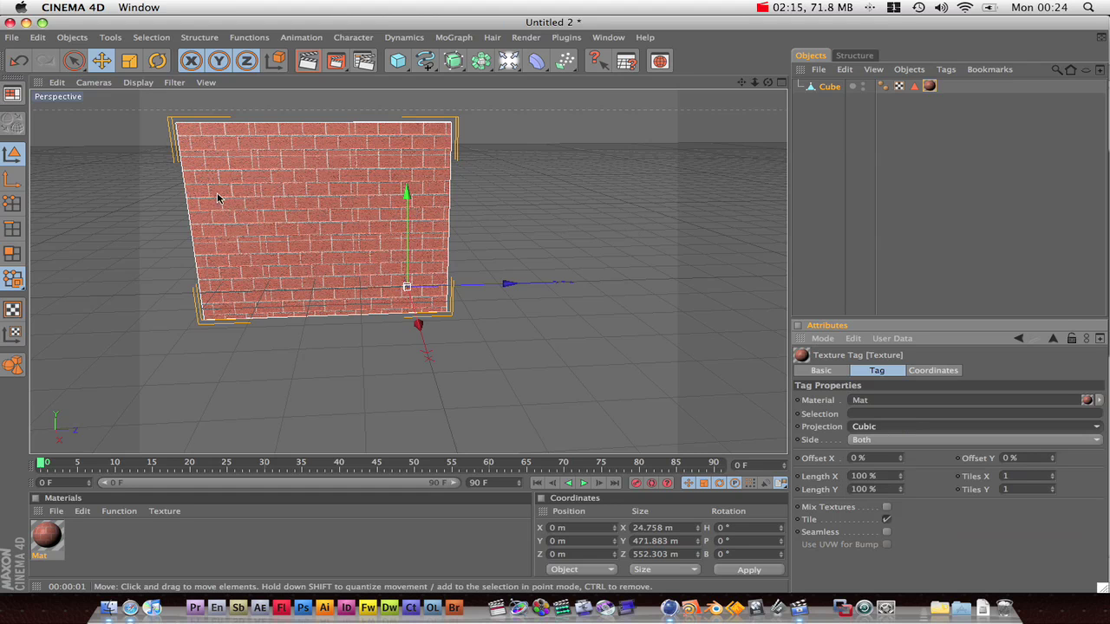
Switch the brick texture's projection to UVW Mapping for comparison on the wall's other side, then set it back to Cubic.
{"action": "left_click_drag", "start_coordinate": [79, 239], "coordinate": [319, 239], "text": "alt"}
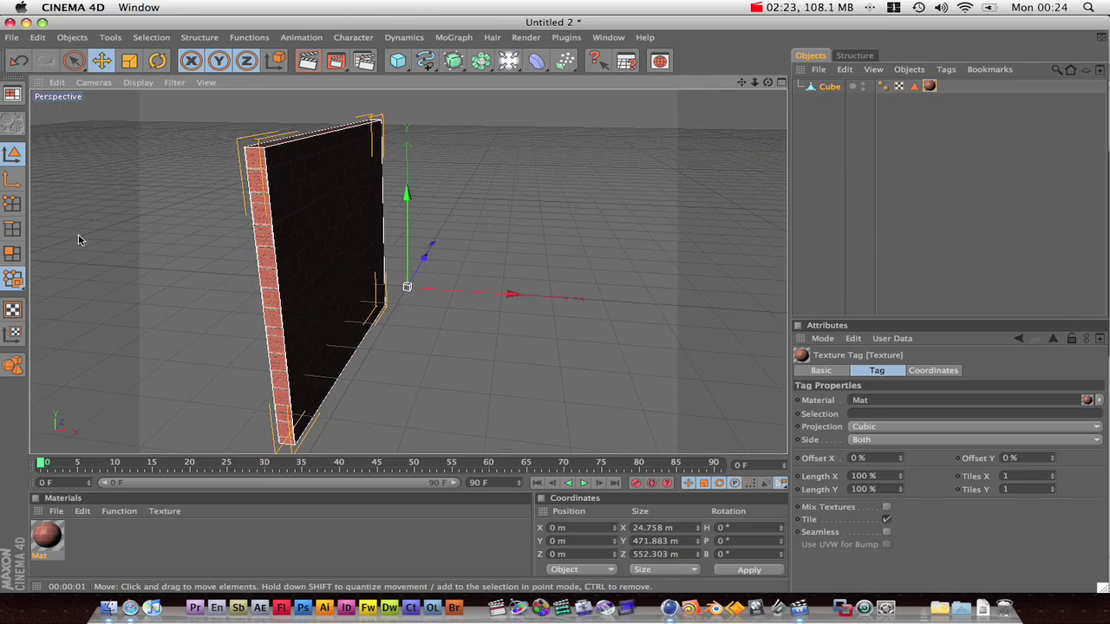
{"action": "left_click", "coordinate": [875, 427]}
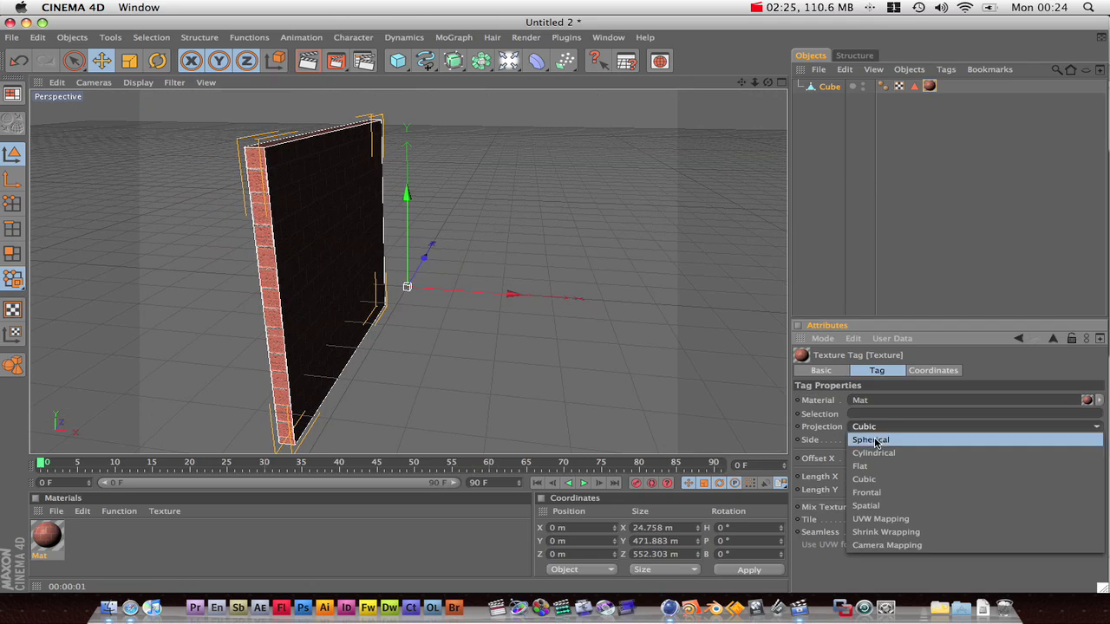
{"action": "left_click", "coordinate": [869, 518]}
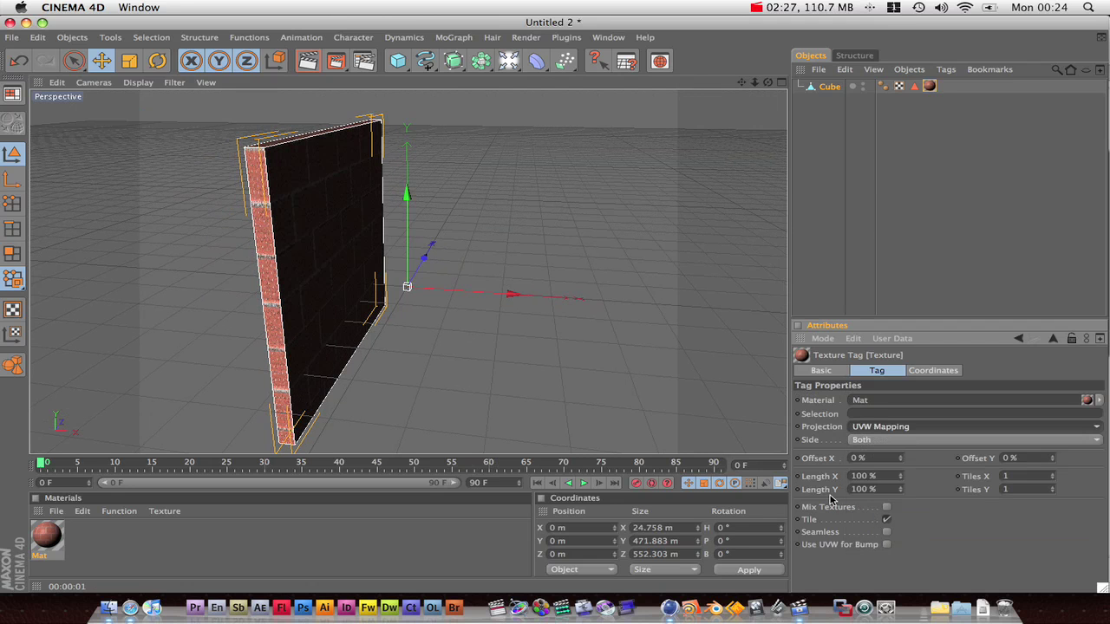
{"action": "left_click_drag", "start_coordinate": [533, 349], "coordinate": [746, 403], "text": "alt"}
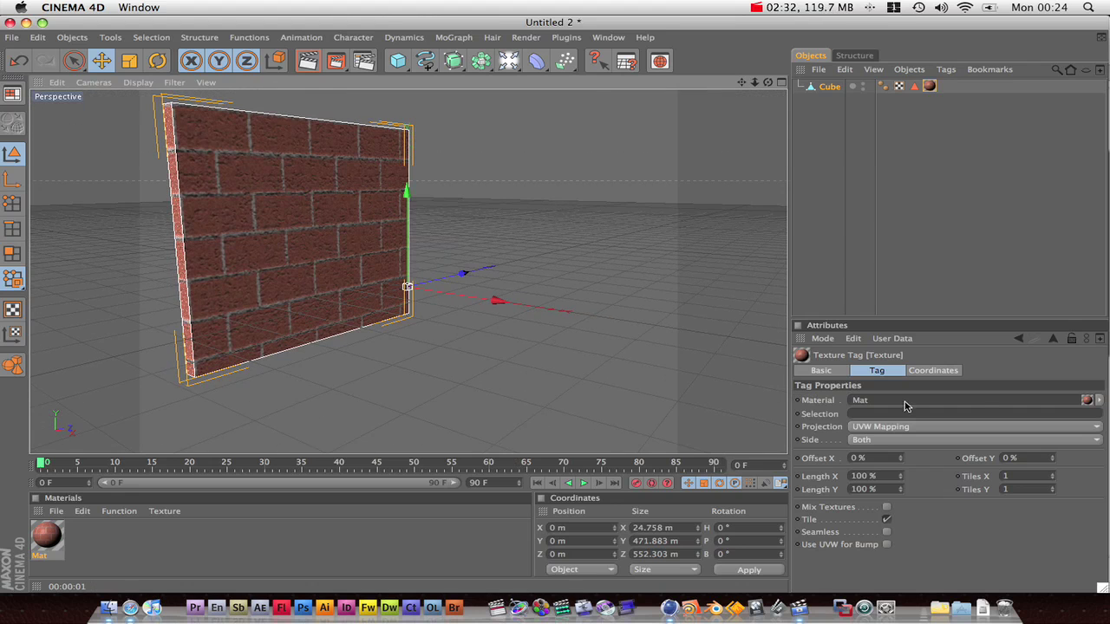
{"action": "left_click", "coordinate": [924, 427]}
{"action": "left_click", "coordinate": [886, 480]}
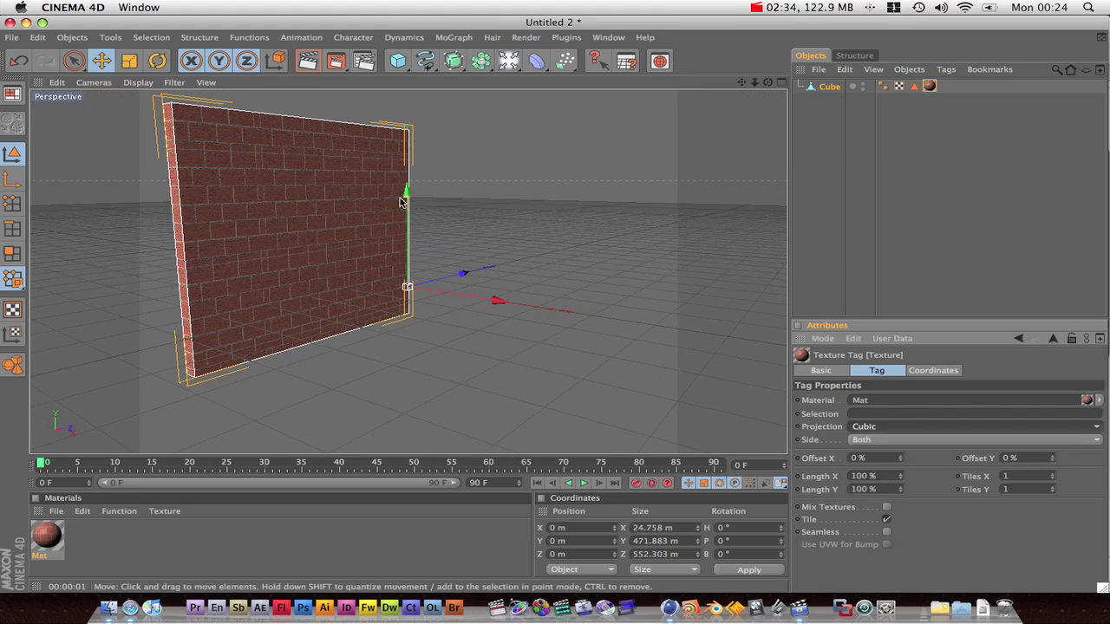
Examine up close how the cubic-projected bricks tile across the wall's large front face.
{"action": "left_click_drag", "start_coordinate": [495, 228], "coordinate": [399, 217], "text": "alt"}
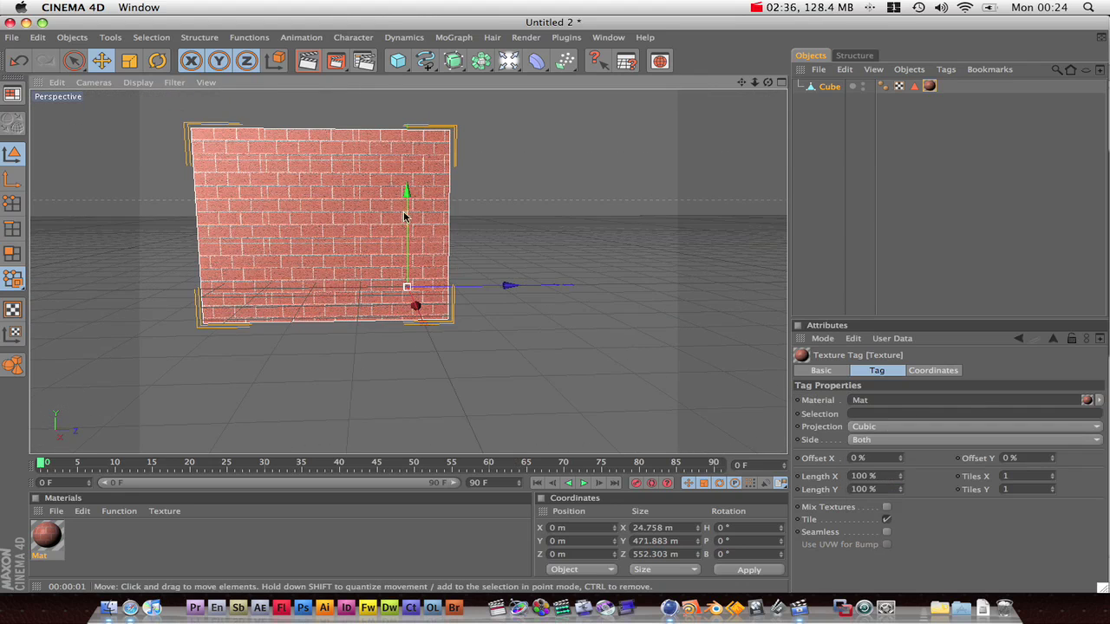
{"action": "scroll", "coordinate": [396, 210], "scroll_direction": "up", "scroll_amount": 5}
{"action": "scroll", "coordinate": [396, 210], "scroll_direction": "down", "scroll_amount": 3}
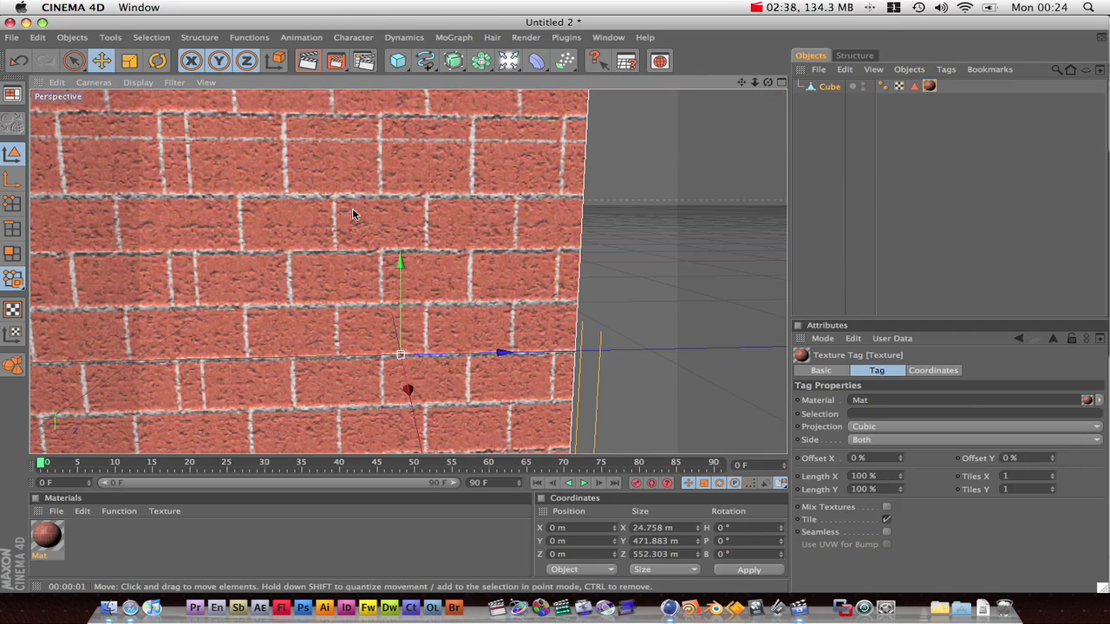
{"action": "scroll", "coordinate": [251, 180], "scroll_direction": "down", "scroll_amount": 5}
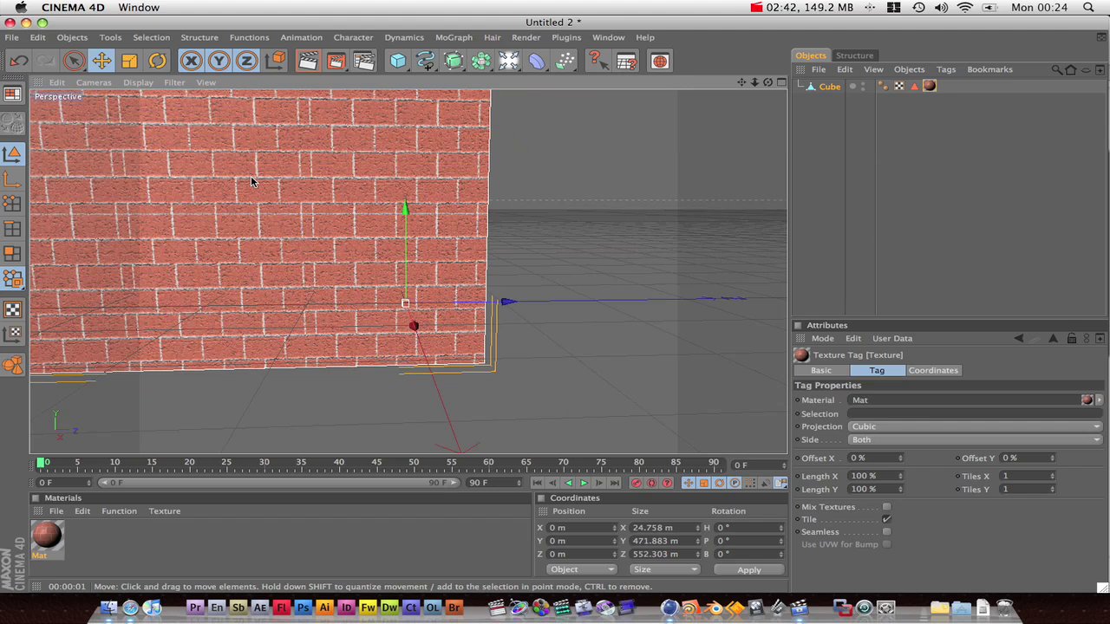
{"action": "scroll", "coordinate": [251, 179], "scroll_direction": "down", "scroll_amount": 2}
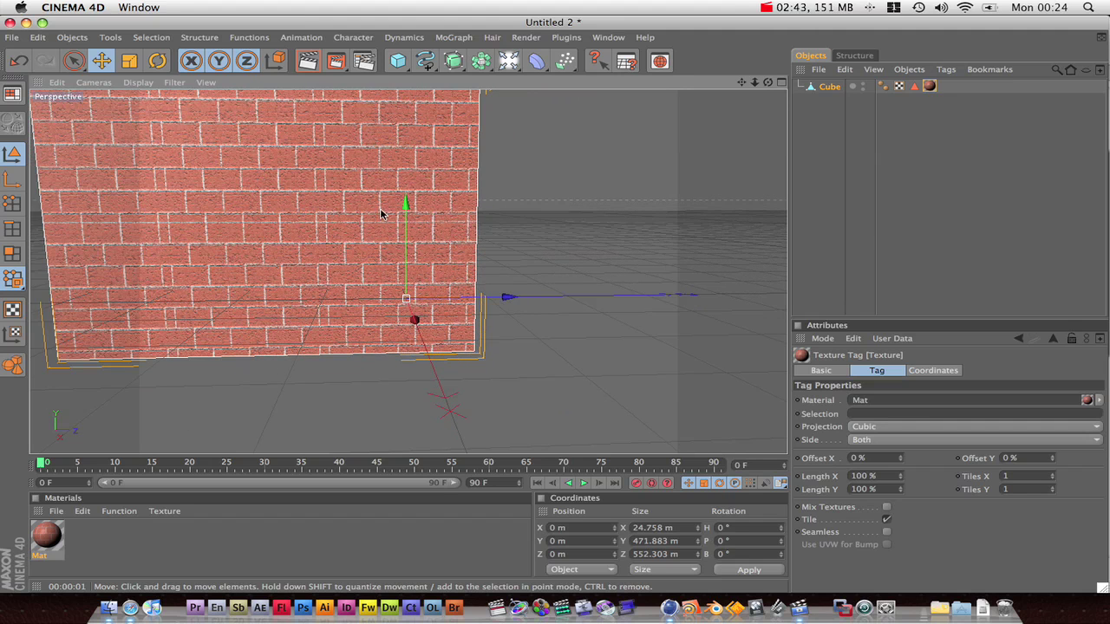
{"action": "mouse_move", "coordinate": [393, 204]}
{"action": "left_mouse_down", "text": "alt"}
{"action": "mouse_move", "coordinate": [407, 204]}
{"action": "mouse_move", "coordinate": [368, 208]}
{"action": "mouse_move", "coordinate": [393, 204]}
{"action": "left_mouse_up", "text": "alt"}
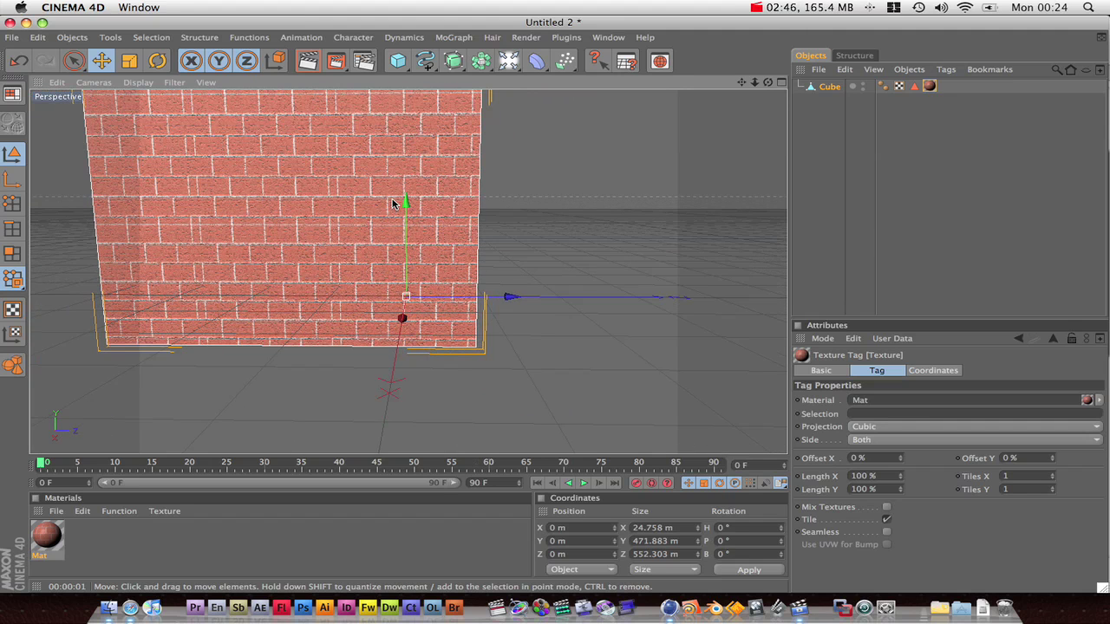
{"action": "middle_click_drag", "start_coordinate": [448, 224], "coordinate": [597, 314], "text": "alt"}
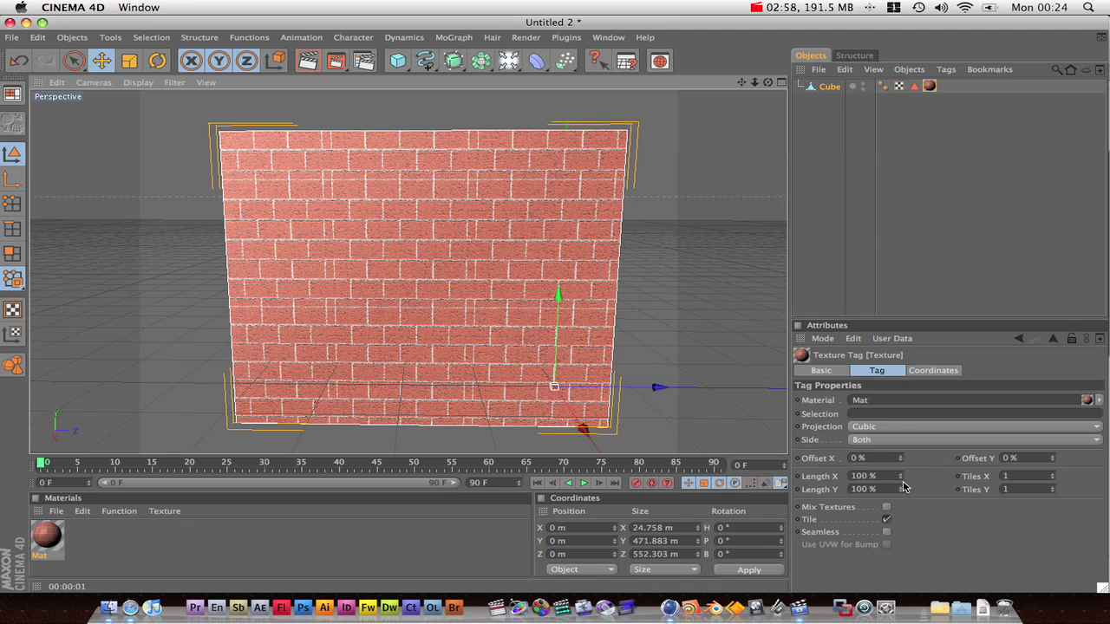
Shrink the brick texture's tiling on the wall to 38% Length X and 44% Length Y.
{"action": "left_click_drag", "start_coordinate": [901, 482], "coordinate": [900, 545]}
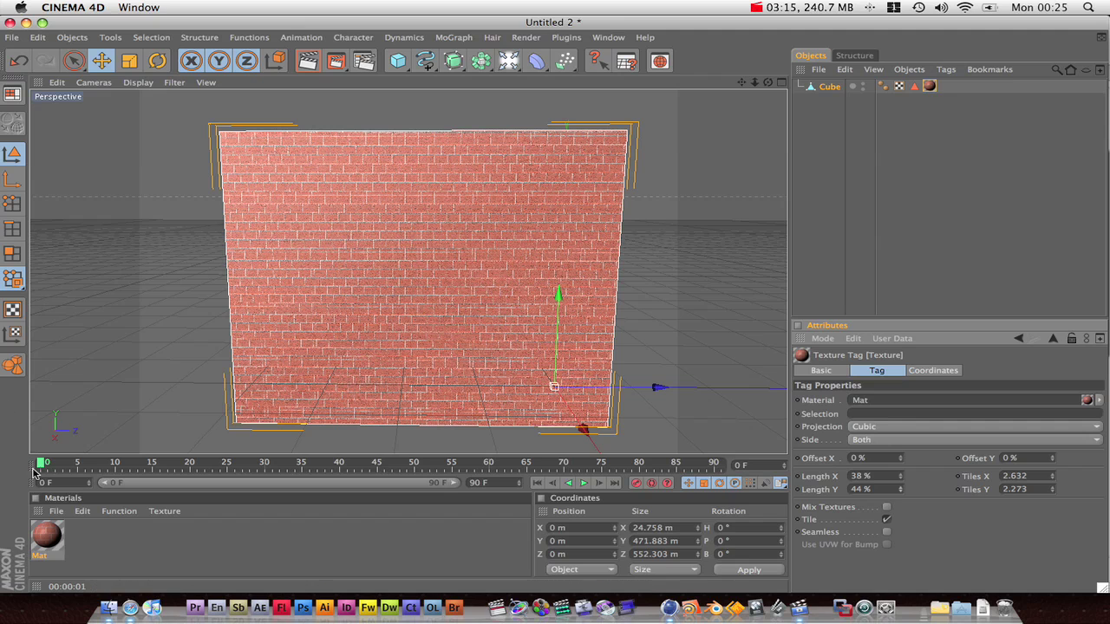
Enable the brick material's Bump channel with bricks.jpg, without copying the image to the document location, and raise the bump strength close to its maximum.
{"action": "double_click", "coordinate": [47, 533]}
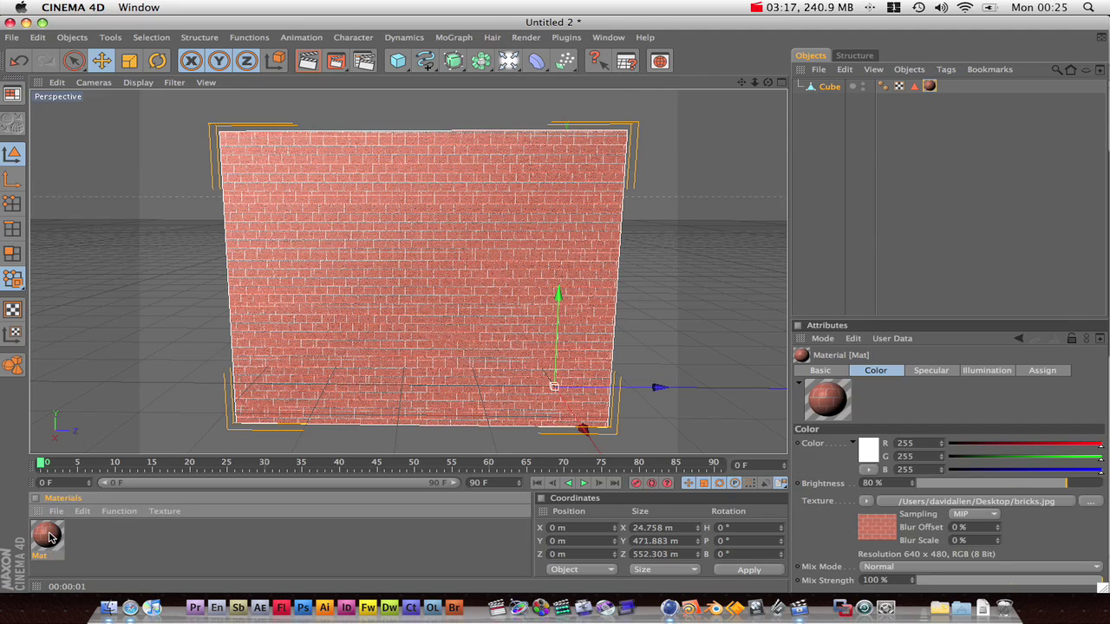
{"action": "left_click", "coordinate": [306, 287]}
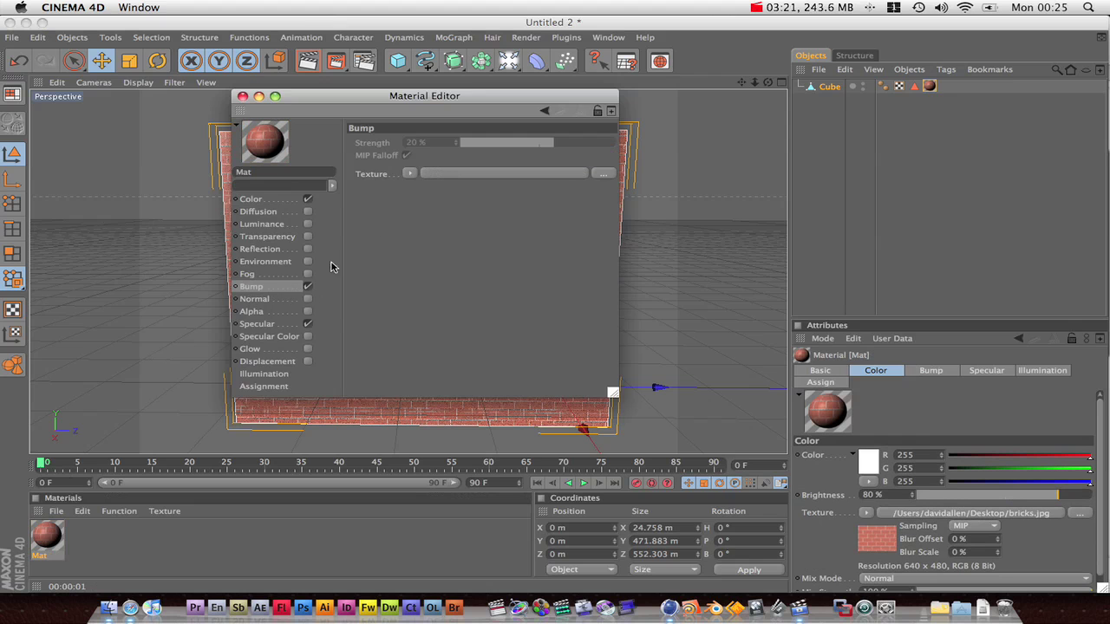
{"action": "left_click", "coordinate": [603, 175]}
{"action": "left_click", "coordinate": [511, 231]}
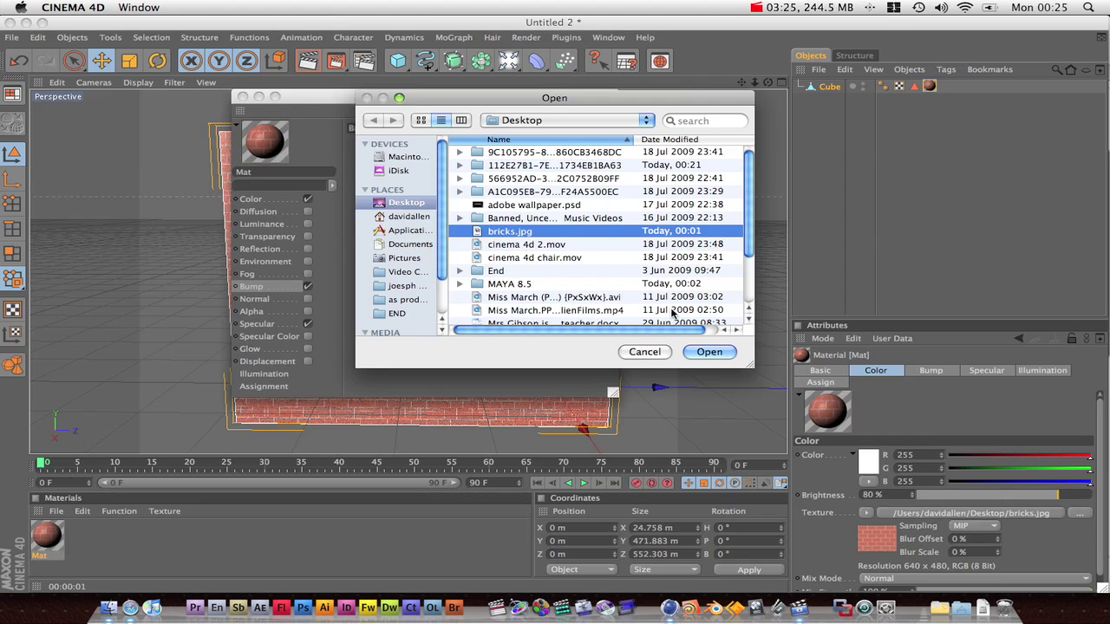
{"action": "left_click", "coordinate": [708, 351]}
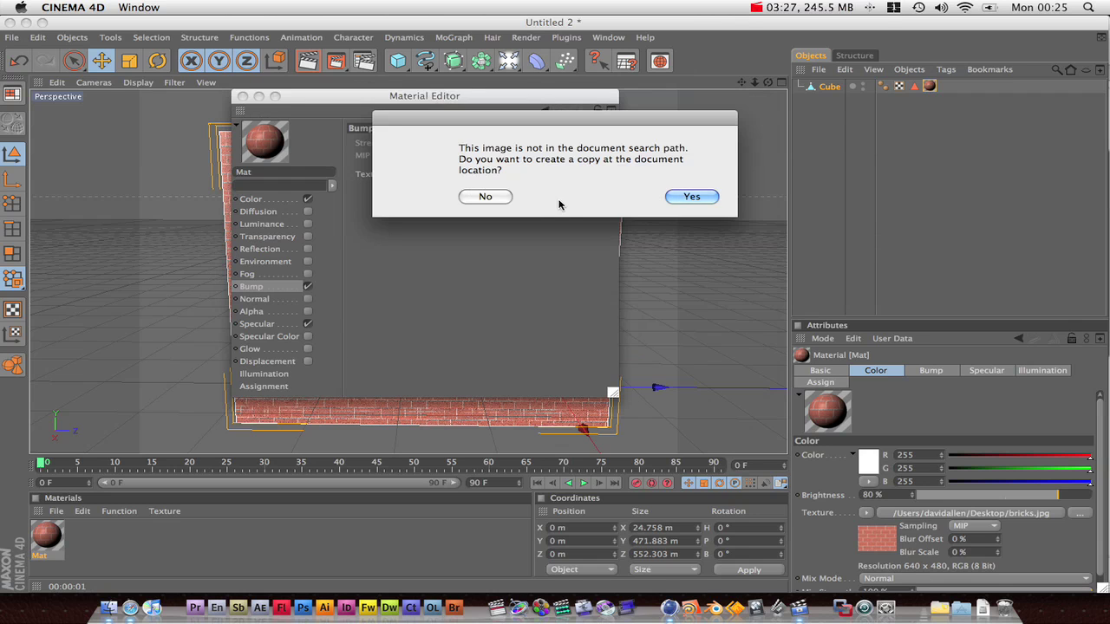
{"action": "left_click", "coordinate": [485, 197]}
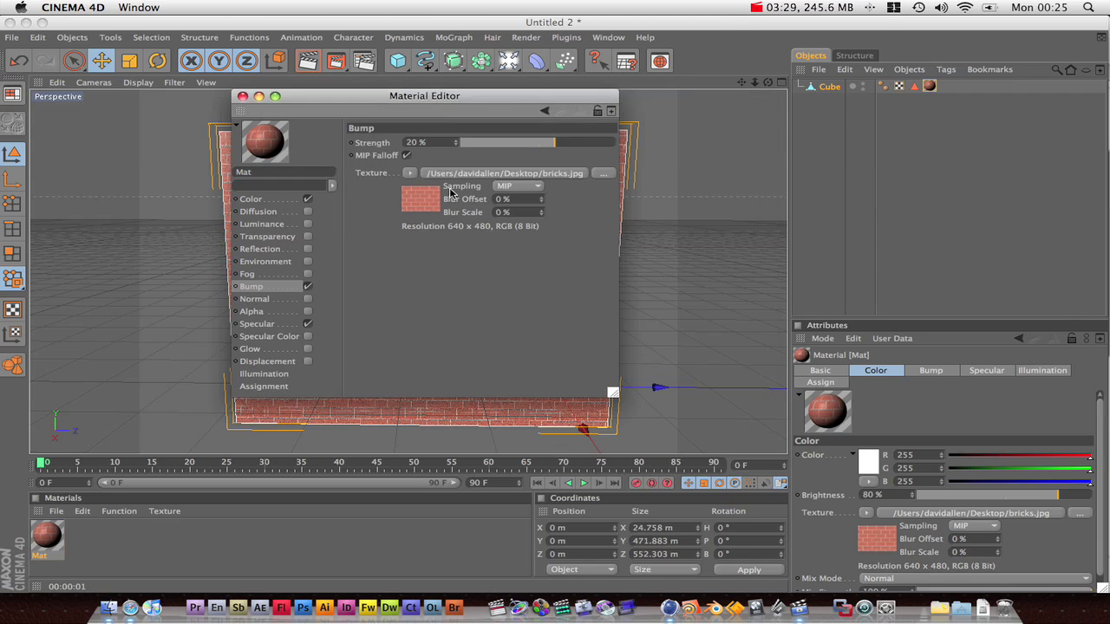
{"action": "left_click_drag", "start_coordinate": [556, 143], "coordinate": [606, 144]}
{"action": "left_click", "coordinate": [244, 96]}
Add an omni light and place it in front of the wall's upper middle at about X 54 m, Y 324 m, Z -201 m.
{"action": "left_click_drag", "start_coordinate": [508, 60], "coordinate": [565, 75]}
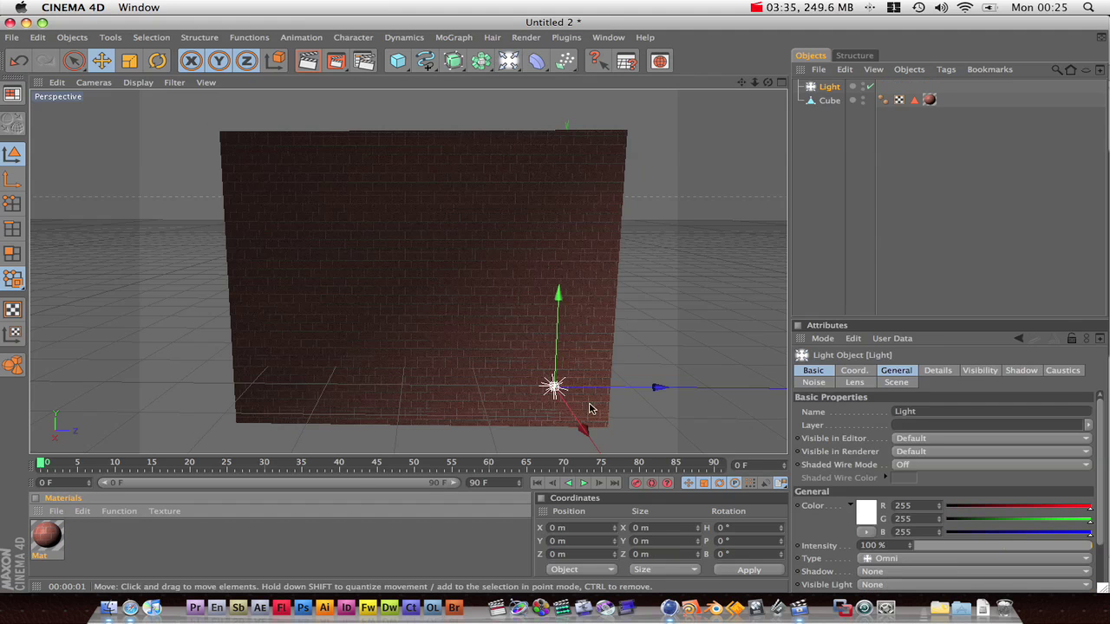
{"action": "left_click_drag", "start_coordinate": [656, 389], "coordinate": [512, 388]}
{"action": "left_click_drag", "start_coordinate": [397, 425], "coordinate": [395, 433]}
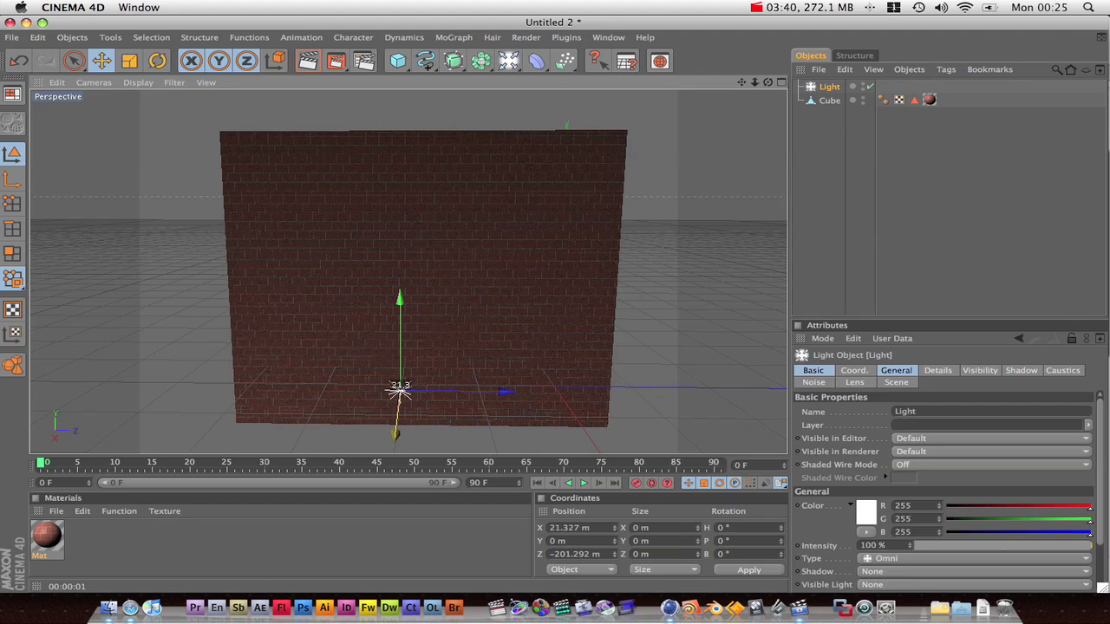
{"action": "left_click_drag", "start_coordinate": [400, 388], "coordinate": [398, 159]}
{"action": "left_click_drag", "start_coordinate": [281, 263], "coordinate": [284, 243], "text": "alt"}
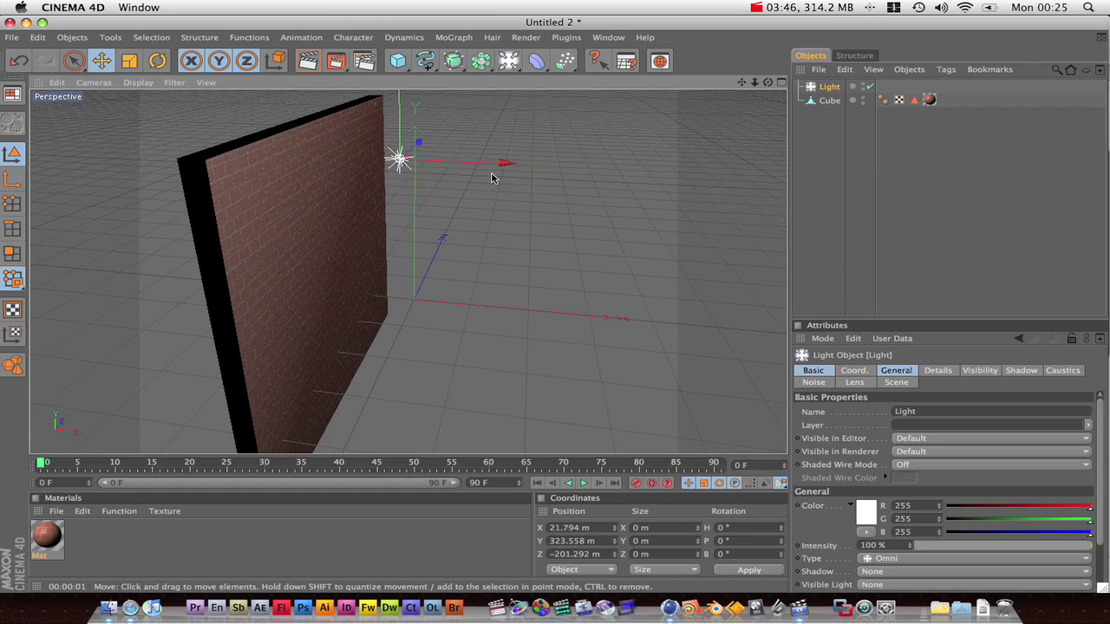
{"action": "mouse_move", "coordinate": [501, 163]}
{"action": "left_mouse_down"}
{"action": "mouse_move", "coordinate": [474, 162]}
{"action": "mouse_move", "coordinate": [508, 163]}
{"action": "left_mouse_up"}
{"action": "left_click_drag", "start_coordinate": [403, 160], "coordinate": [429, 155]}
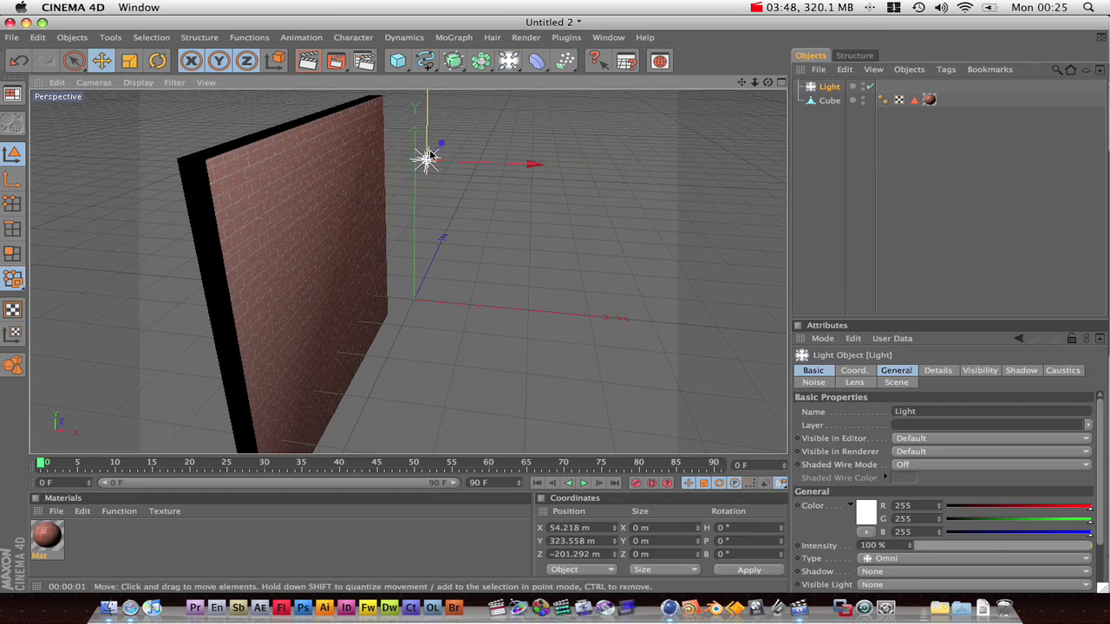
Render a close-up view of the wall's upper part to examine the brick bump relief.
{"action": "left_click_drag", "start_coordinate": [305, 232], "coordinate": [178, 233], "text": "alt"}
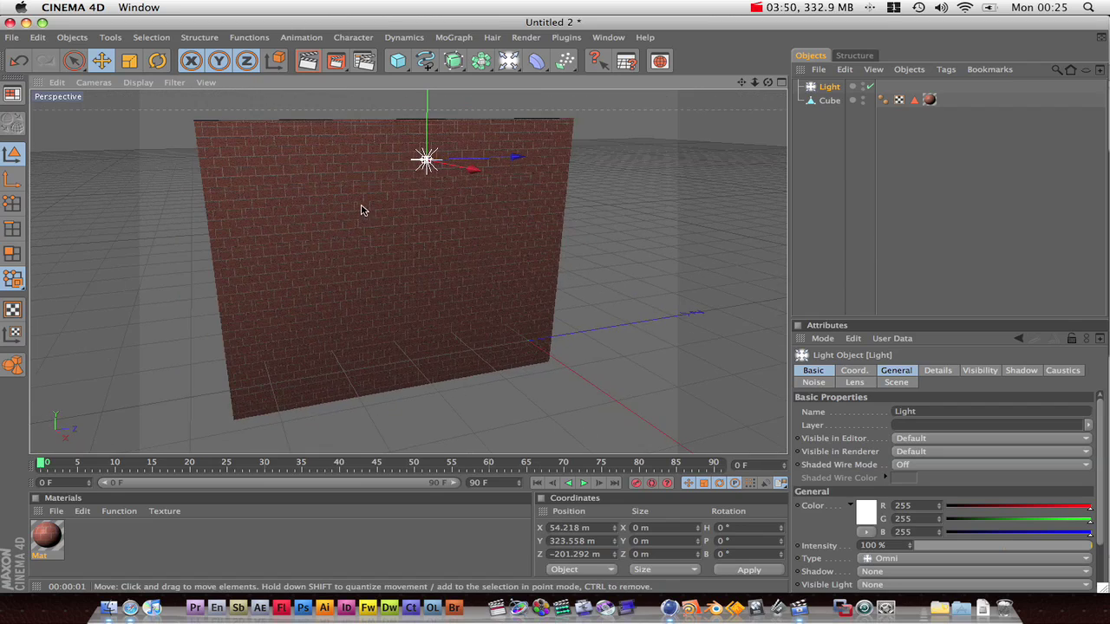
{"action": "scroll", "coordinate": [362, 208], "scroll_direction": "up", "scroll_amount": 4}
{"action": "scroll", "coordinate": [362, 208], "scroll_direction": "down", "scroll_amount": 4}
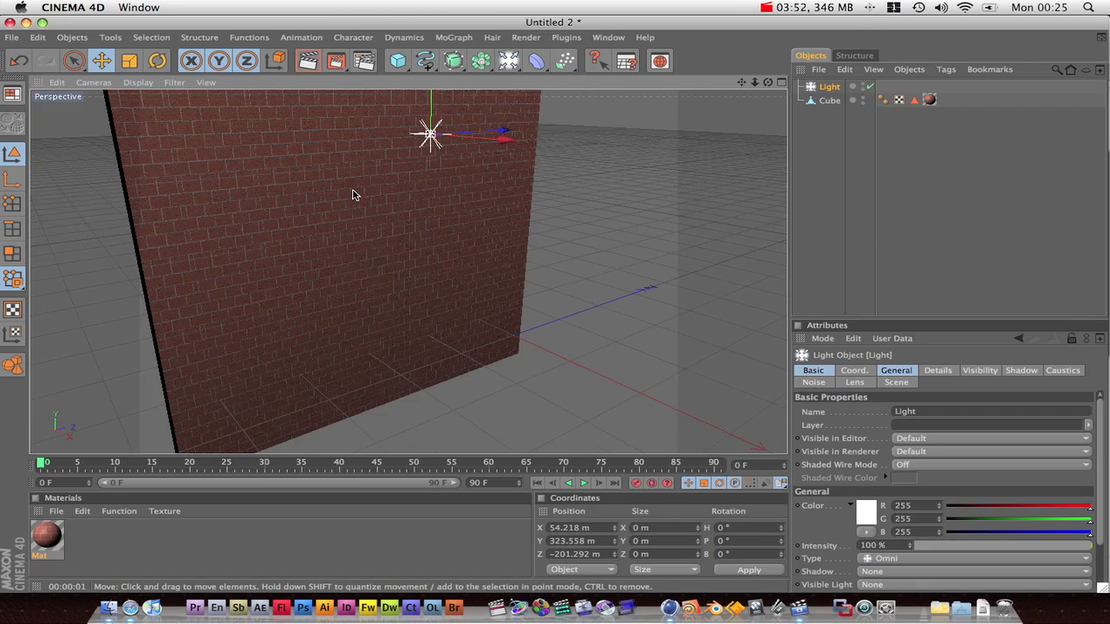
{"action": "scroll", "coordinate": [397, 219], "scroll_direction": "up", "scroll_amount": 2}
{"action": "scroll", "coordinate": [403, 224], "scroll_direction": "down", "scroll_amount": 3}
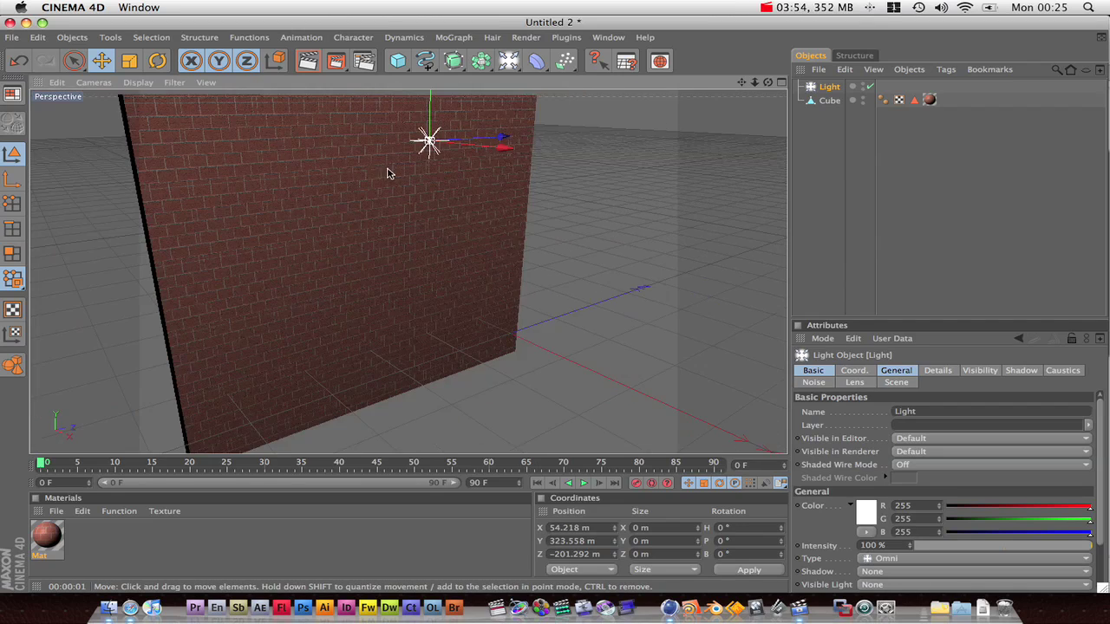
{"action": "scroll", "coordinate": [392, 178], "scroll_direction": "up", "scroll_amount": 5}
{"action": "scroll", "coordinate": [392, 178], "scroll_direction": "down", "scroll_amount": 2}
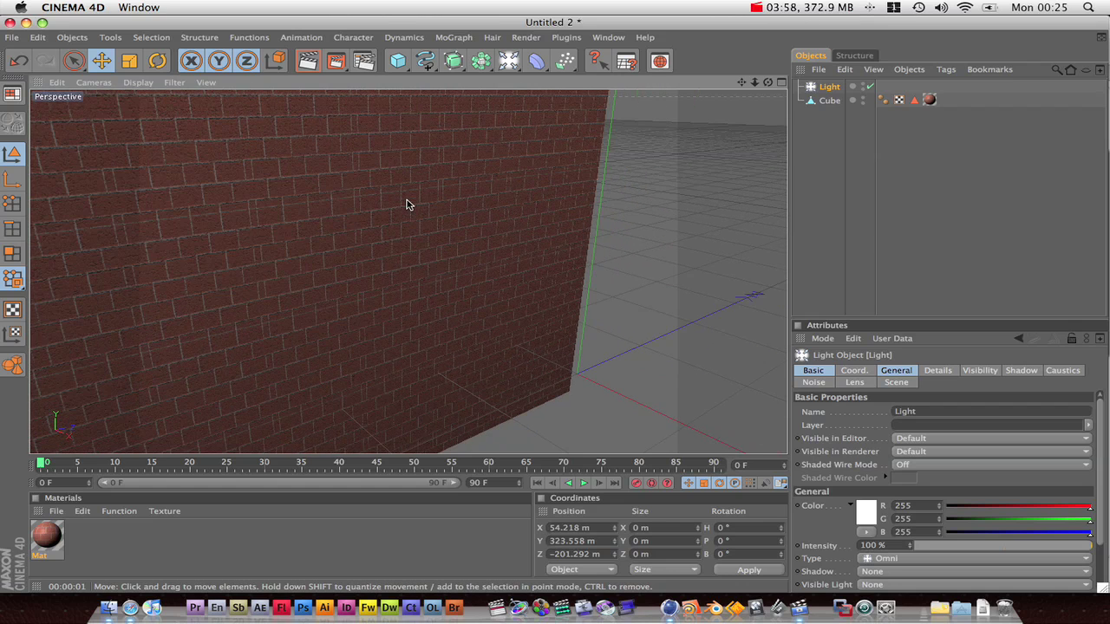
{"action": "middle_click_drag", "start_coordinate": [401, 225], "coordinate": [561, 431], "text": "alt"}
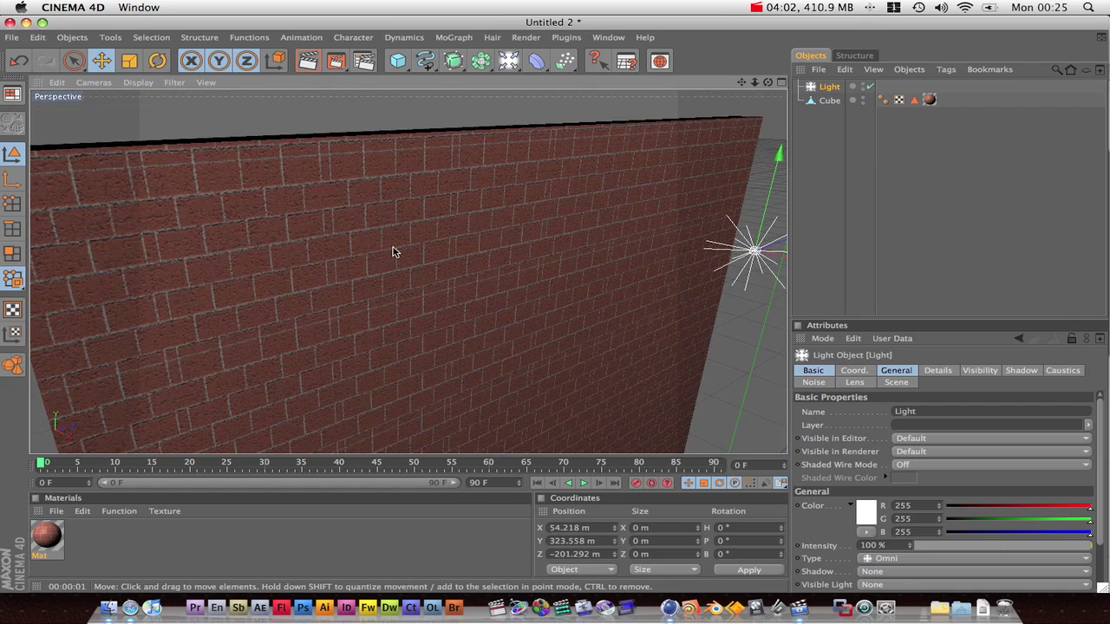
{"action": "scroll", "coordinate": [392, 247], "scroll_direction": "up", "scroll_amount": 2}
{"action": "left_click", "coordinate": [307, 64]}
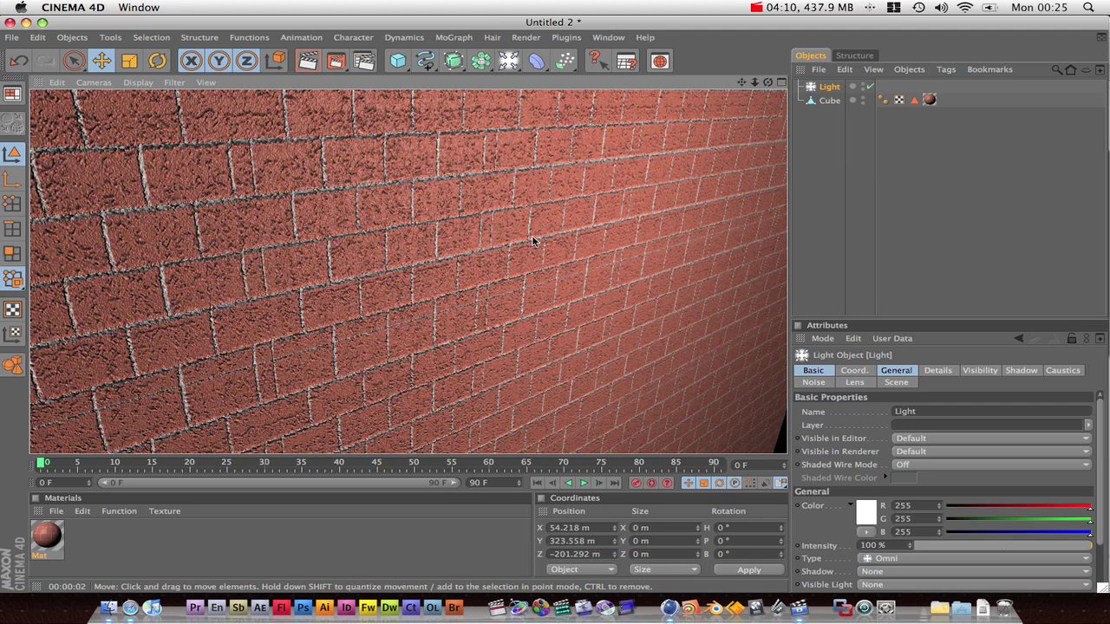
Render a frontal view of the whole wall to check how the light falls on the bricks.
{"action": "scroll", "coordinate": [566, 243], "scroll_direction": "down", "scroll_amount": 2}
{"action": "scroll", "coordinate": [560, 243], "scroll_direction": "up", "scroll_amount": 2}
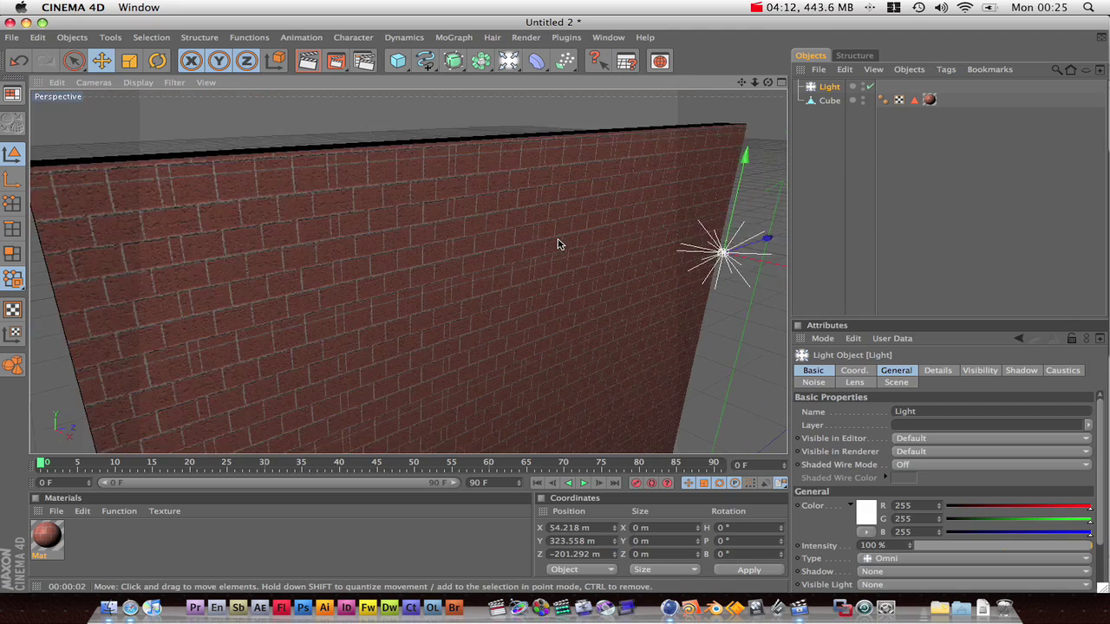
{"action": "scroll", "coordinate": [559, 245], "scroll_direction": "down", "scroll_amount": 3}
{"action": "left_click_drag", "start_coordinate": [559, 250], "coordinate": [676, 376], "text": "alt"}
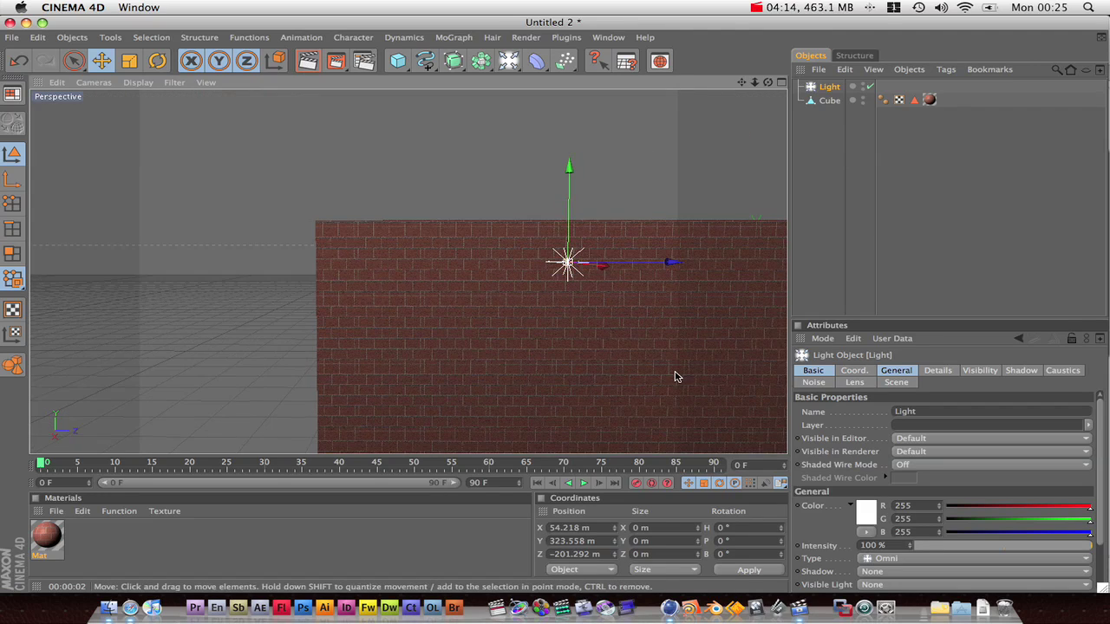
{"action": "scroll", "coordinate": [653, 363], "scroll_direction": "up", "scroll_amount": 1}
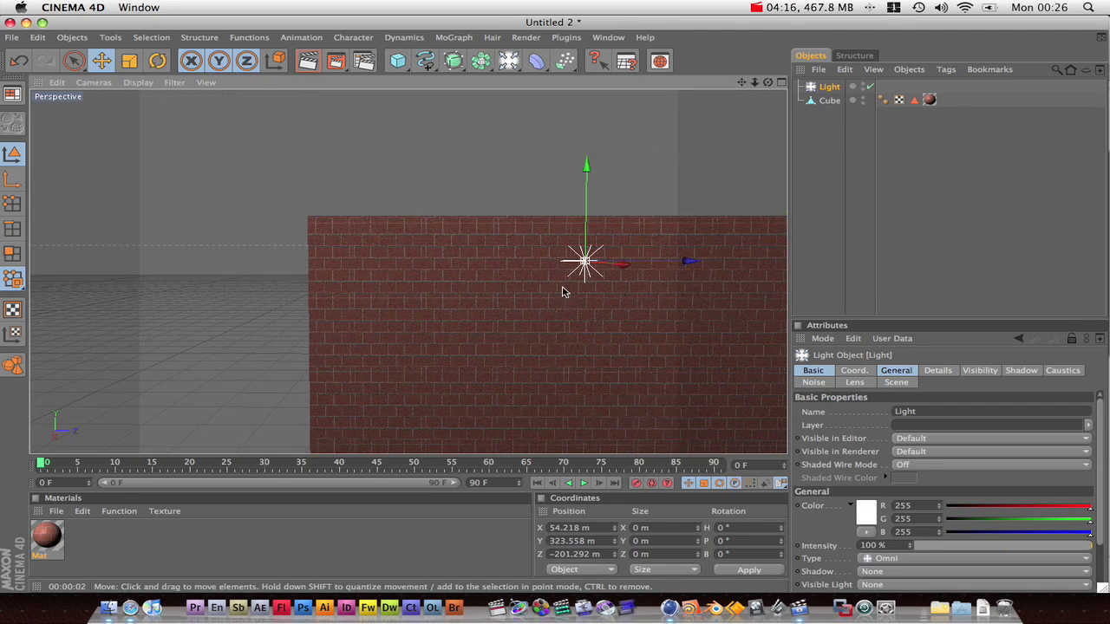
{"action": "left_click_drag", "start_coordinate": [567, 297], "coordinate": [571, 336], "text": "alt"}
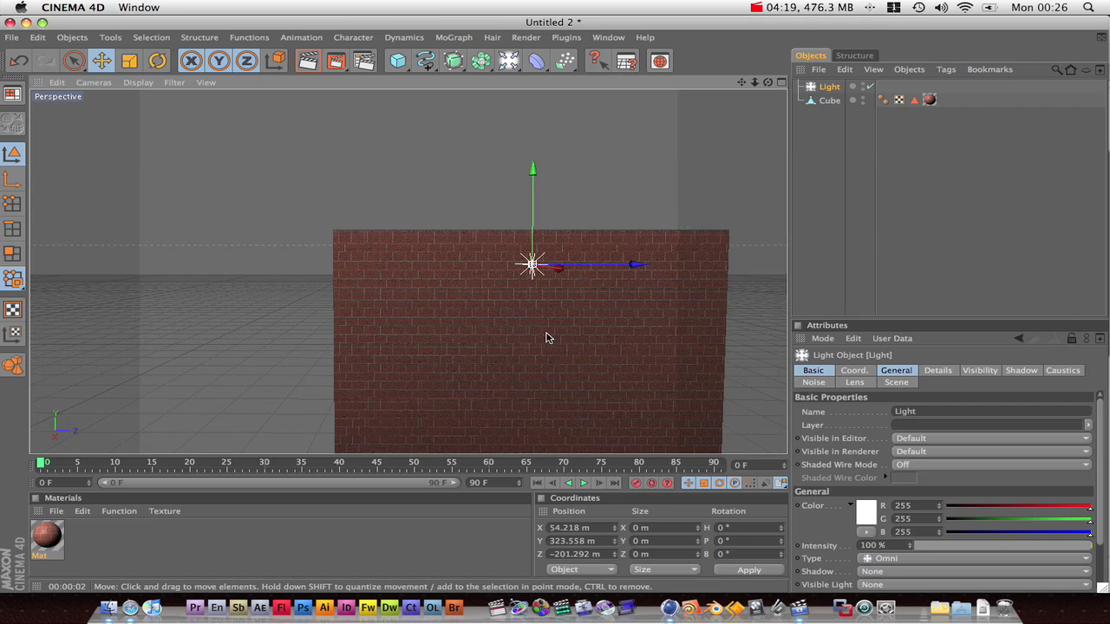
{"action": "middle_click_drag", "start_coordinate": [552, 339], "coordinate": [455, 230], "text": "alt"}
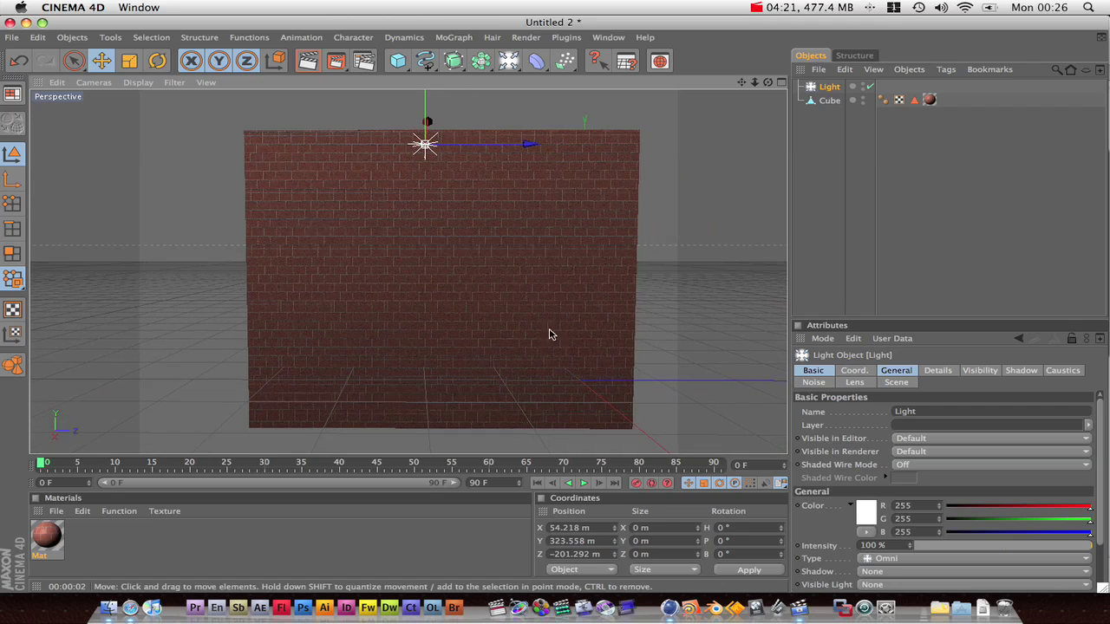
{"action": "left_click", "coordinate": [306, 62]}
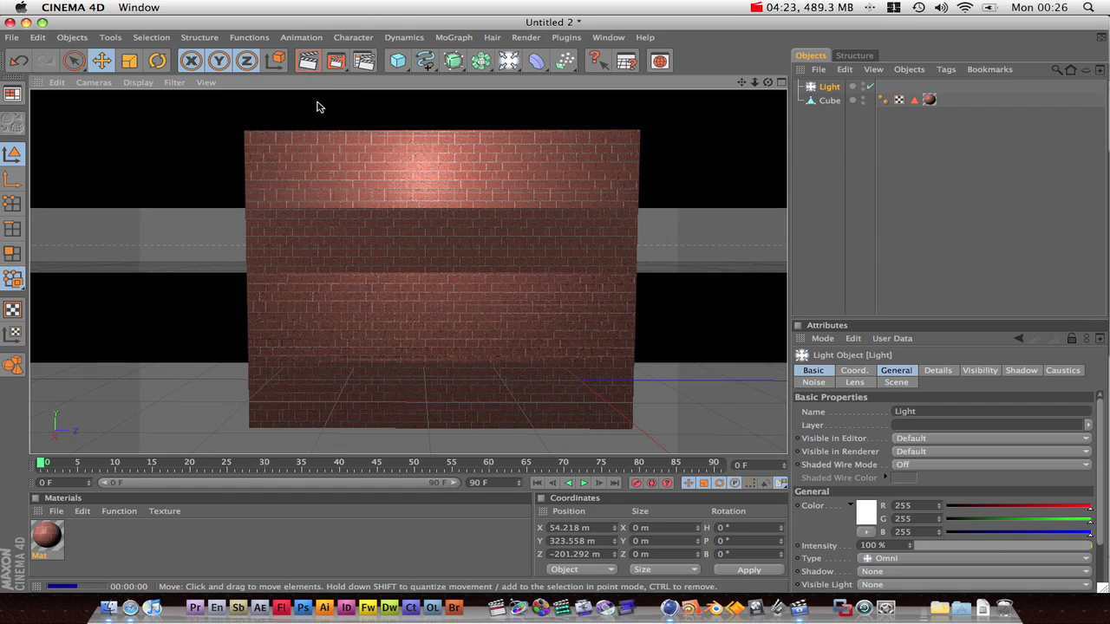
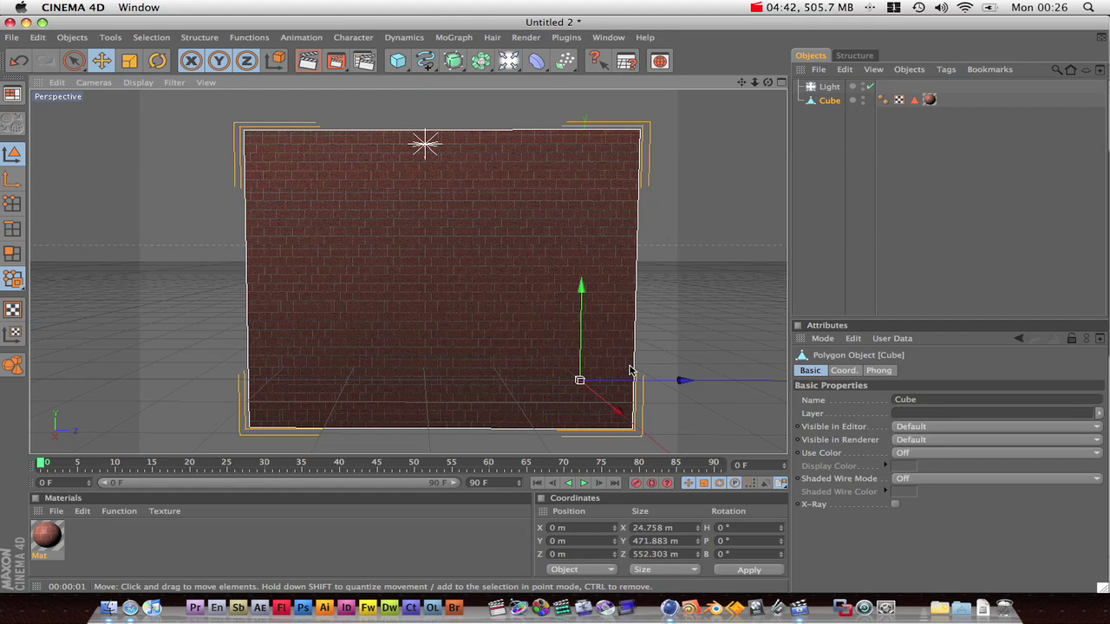
Duplicate the wall and move the copy along negative Z so that it extends the wall sideways.
{"action": "key", "text": "super+c"}
{"action": "key", "text": "super+v"}
{"action": "left_click_drag", "start_coordinate": [644, 370], "coordinate": [258, 380]}
Duplicate the original wall again and move this copy along positive Z to about 531 m, extending the wall's opposite side.
{"action": "left_click", "coordinate": [505, 307]}
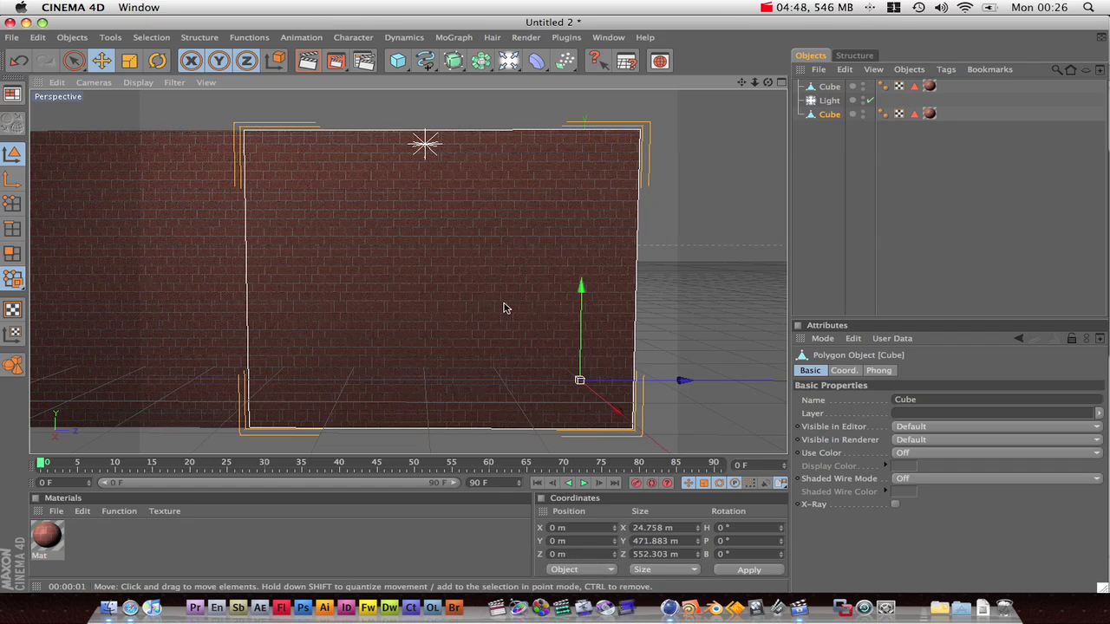
{"action": "key", "text": "super+c"}
{"action": "key", "text": "super+v"}
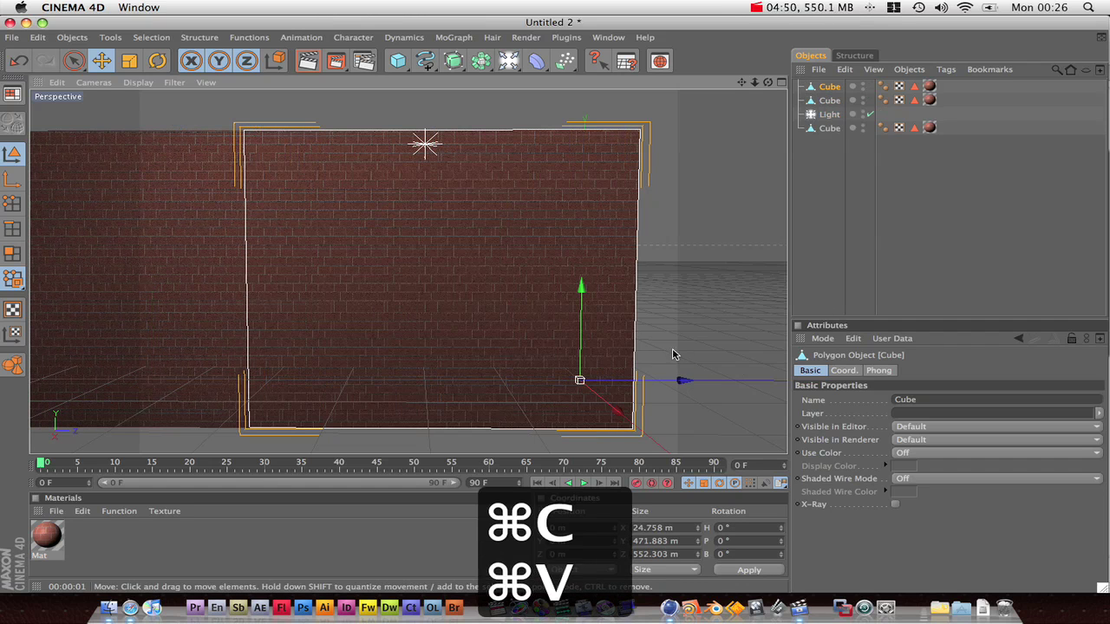
{"action": "left_click_drag", "start_coordinate": [689, 382], "coordinate": [780, 382]}
{"action": "left_click_drag", "start_coordinate": [579, 380], "coordinate": [620, 380]}
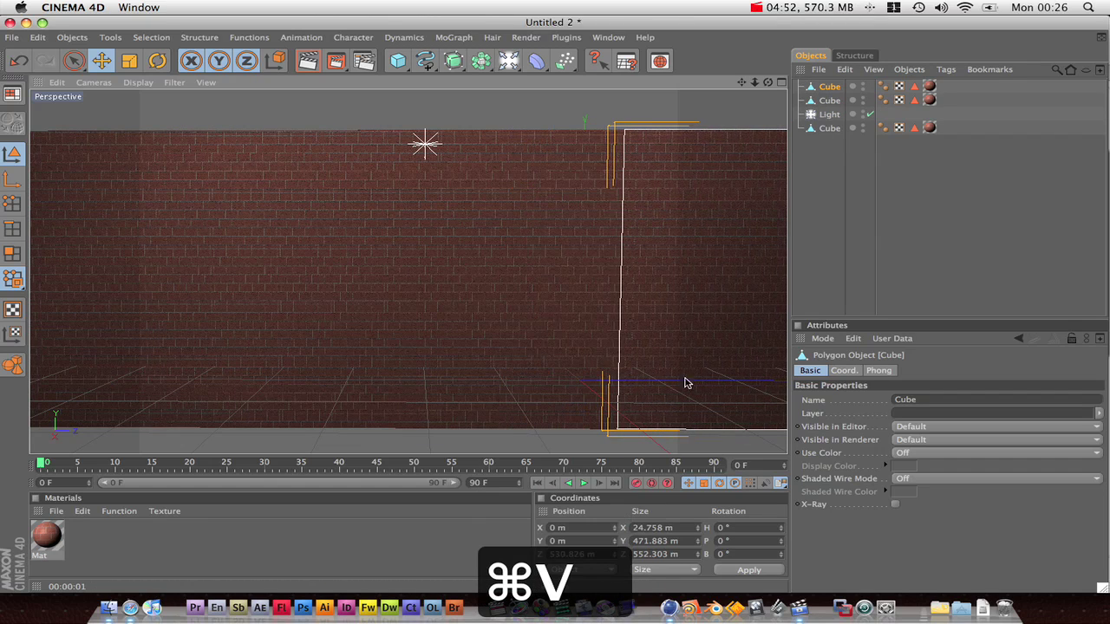
Duplicate all three wall pieces together and raise the copies to about Y 457 m as an upper row.
{"action": "left_click", "coordinate": [307, 297], "text": "shift"}
{"action": "left_click", "coordinate": [125, 277], "text": "shift"}
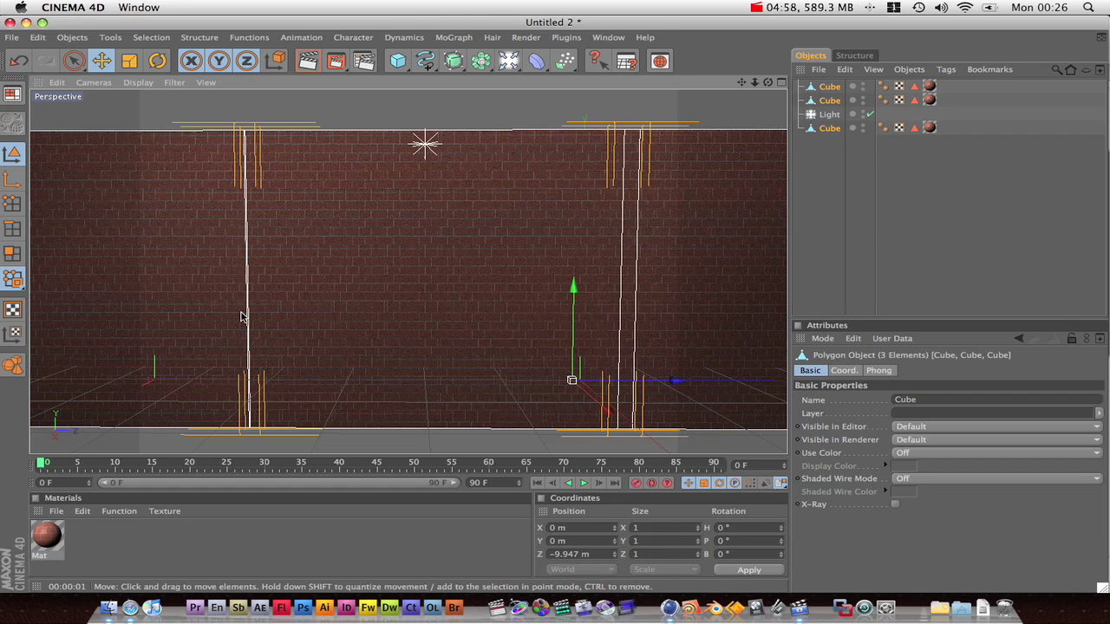
{"action": "key", "text": "super+c"}
{"action": "key", "text": "super+v"}
{"action": "left_click_drag", "start_coordinate": [574, 299], "coordinate": [574, 8]}
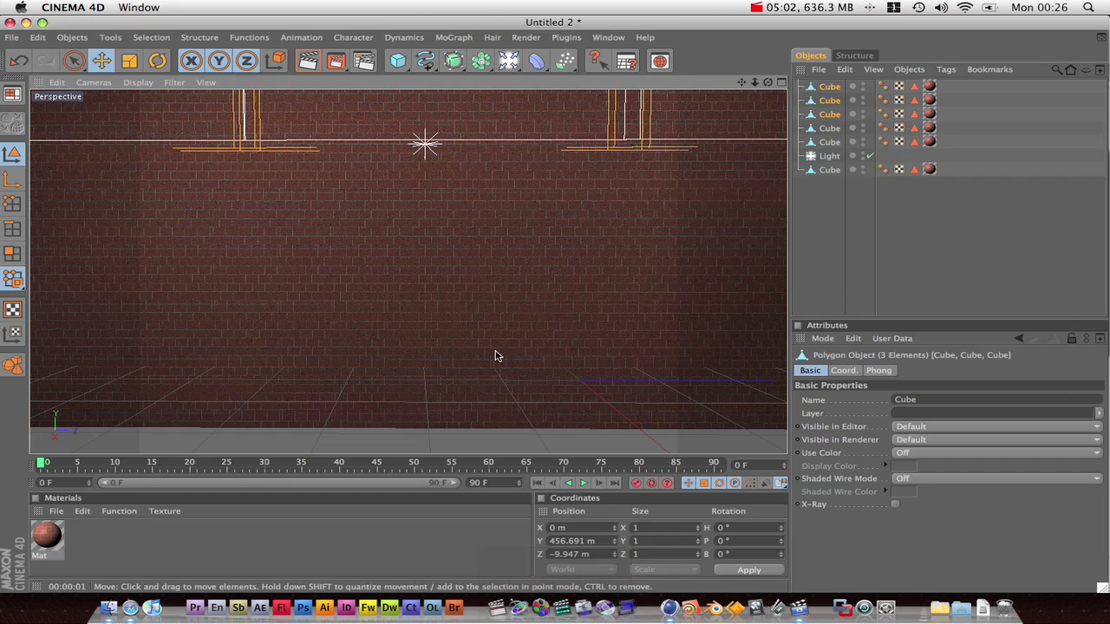
Select all six wall pieces and lower them together along Y so the bricks fill the view.
{"action": "left_click", "coordinate": [495, 356]}
{"action": "right_click", "coordinate": [132, 280]}
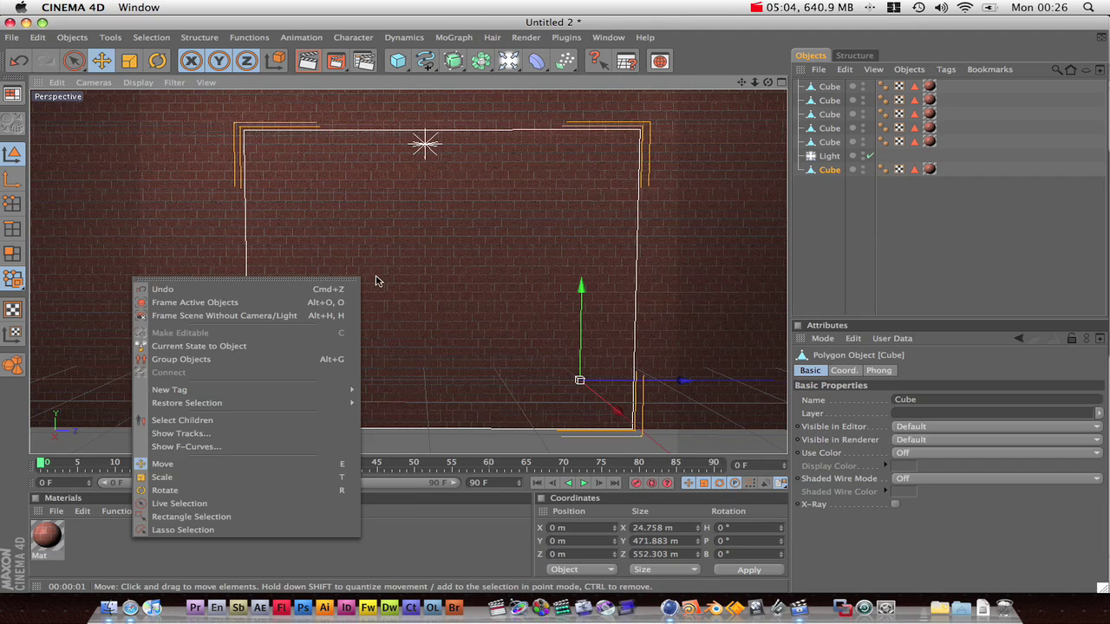
{"action": "left_click", "coordinate": [194, 198]}
{"action": "left_click", "coordinate": [433, 217], "text": "shift"}
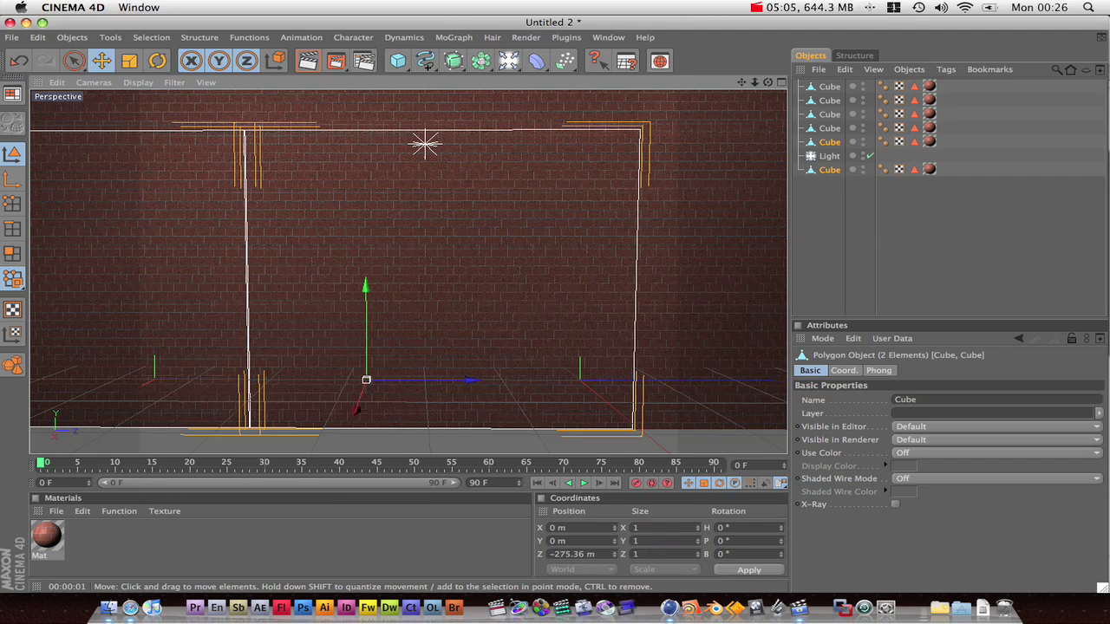
{"action": "left_click", "coordinate": [642, 223], "text": "shift"}
{"action": "left_click", "coordinate": [702, 116], "text": "shift"}
{"action": "left_click", "coordinate": [482, 111], "text": "shift"}
{"action": "left_click", "coordinate": [156, 113], "text": "shift"}
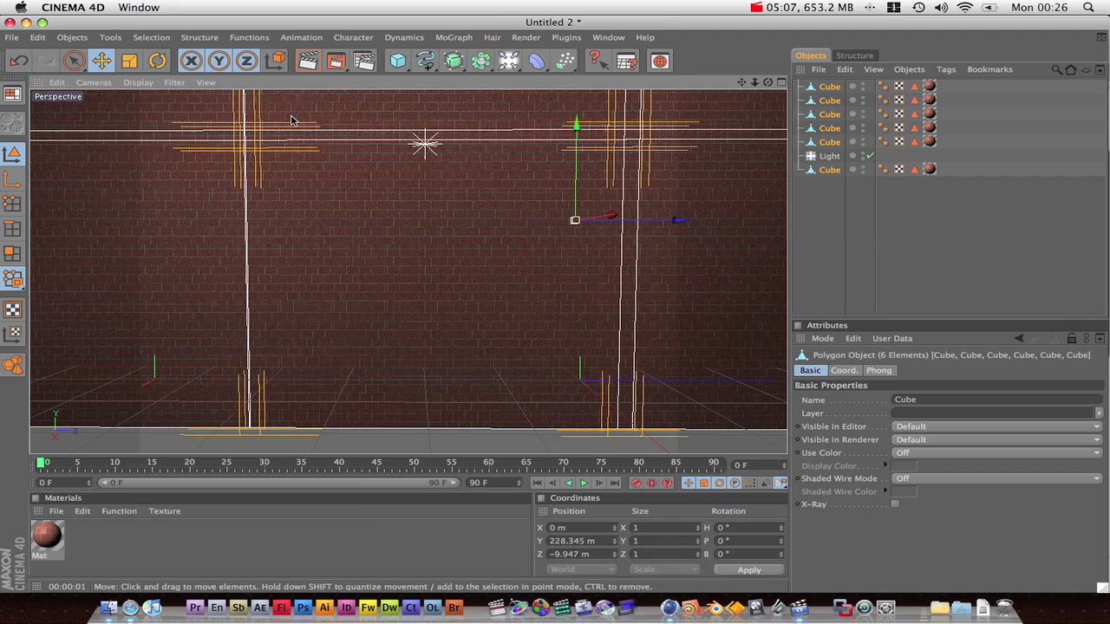
{"action": "left_click_drag", "start_coordinate": [575, 124], "coordinate": [574, 203]}
Deselect all wall pieces and render the view of the enlarged wall.
{"action": "left_click", "coordinate": [841, 280]}
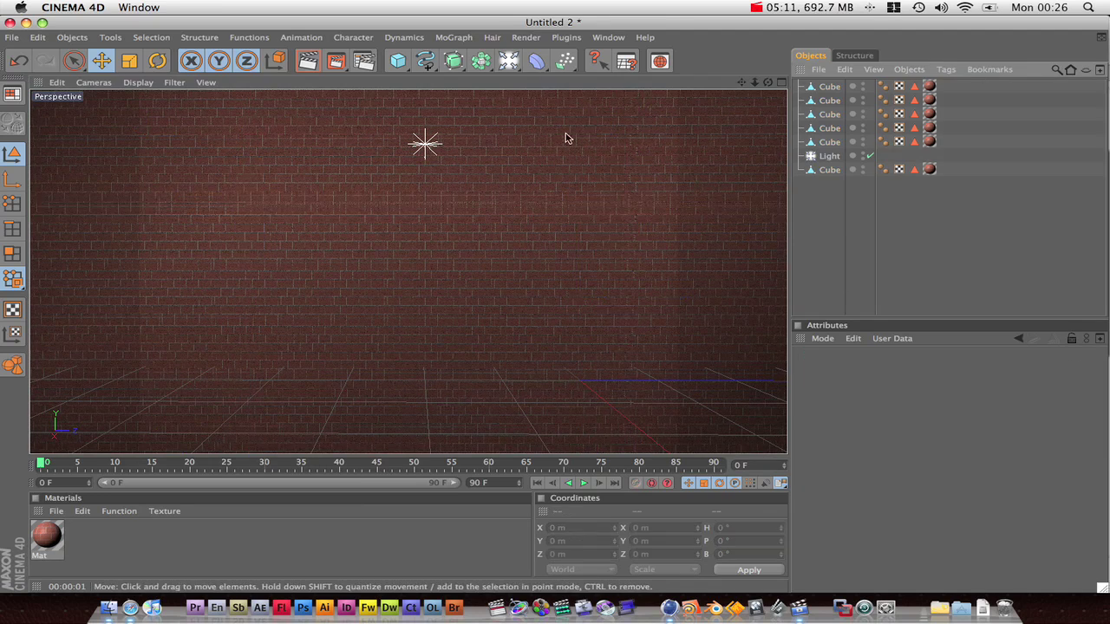
{"action": "left_click", "coordinate": [310, 64]}
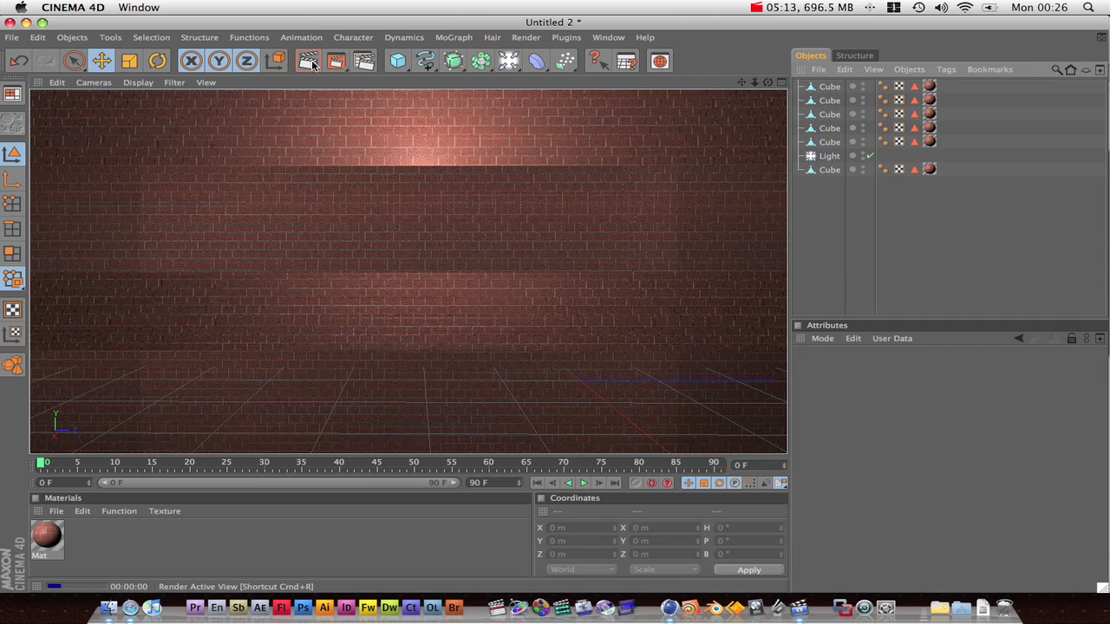